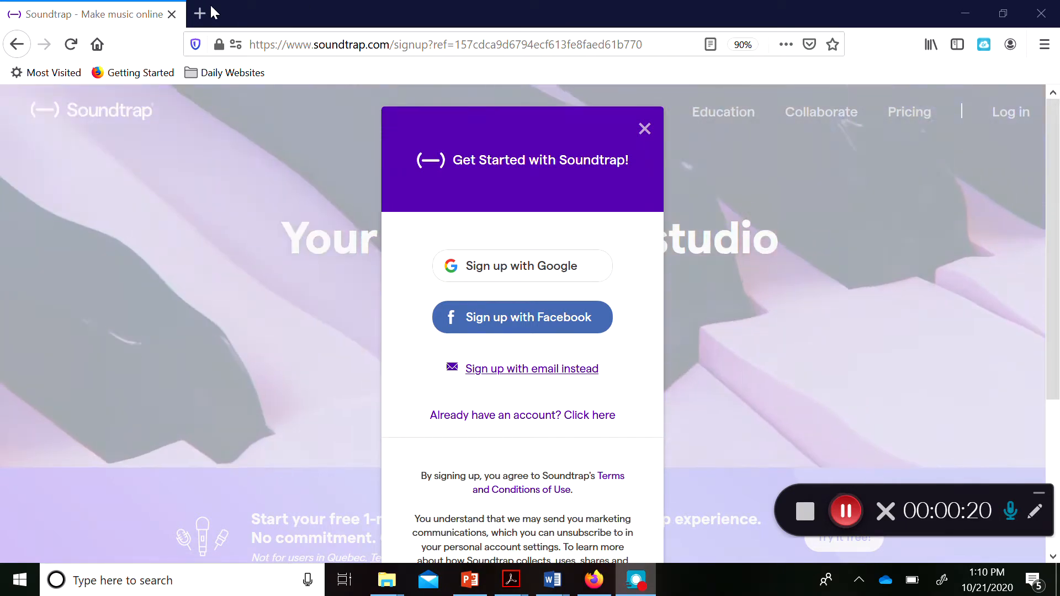
Paste the Soundtrap sign-up page address into the address bar and load it.
{"action": "left_click", "coordinate": [302, 38]}
{"action": "key", "text": "ctrl+c"}
{"action": "right_click", "coordinate": [306, 40]}
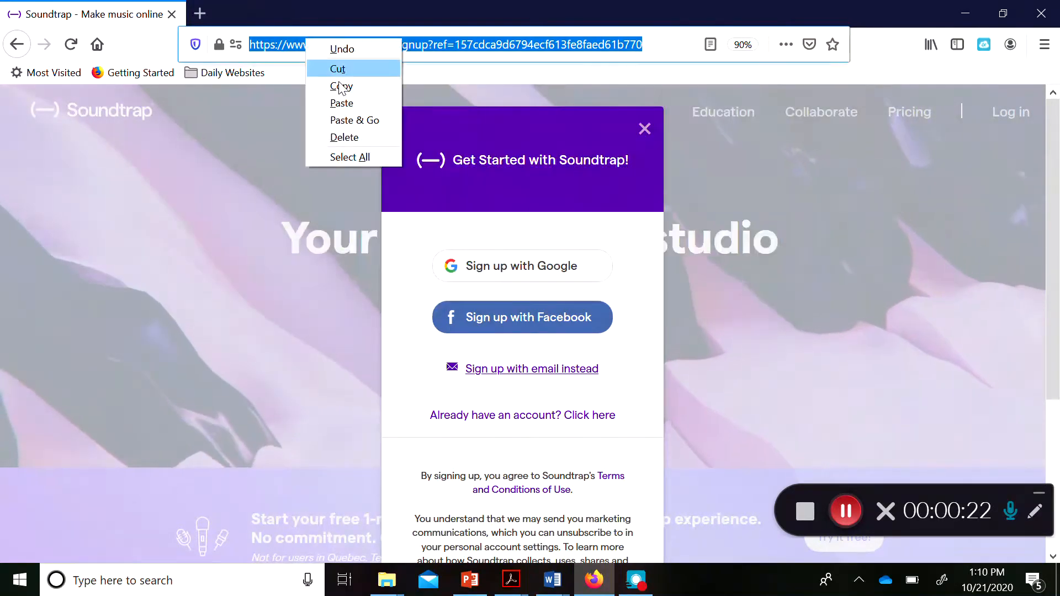
{"action": "left_click", "coordinate": [341, 103]}
{"action": "key", "text": "Return"}
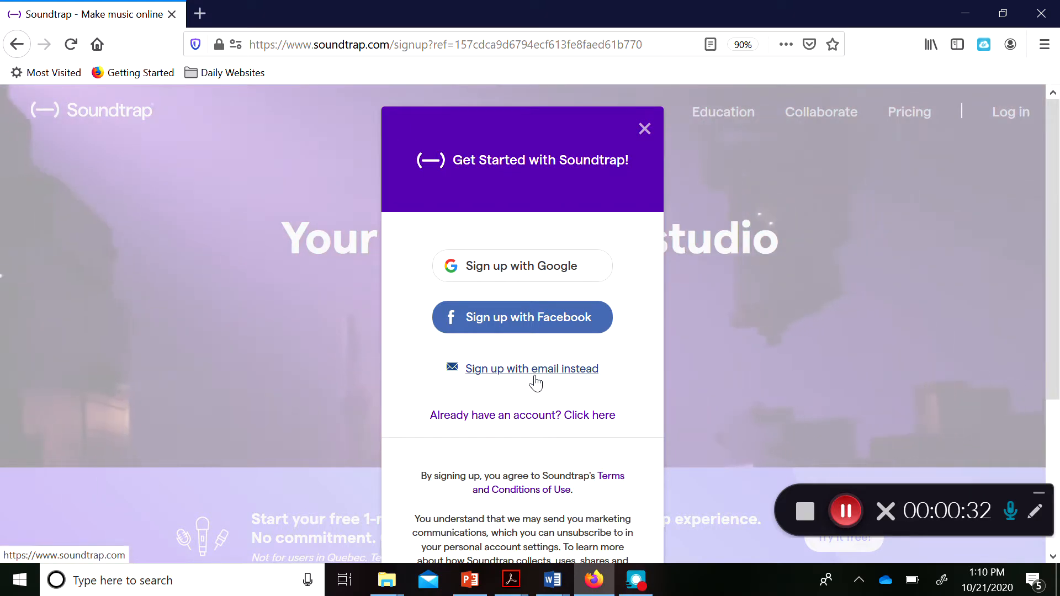
Switch to signing up with email and focus the email field.
{"action": "left_click", "coordinate": [535, 370]}
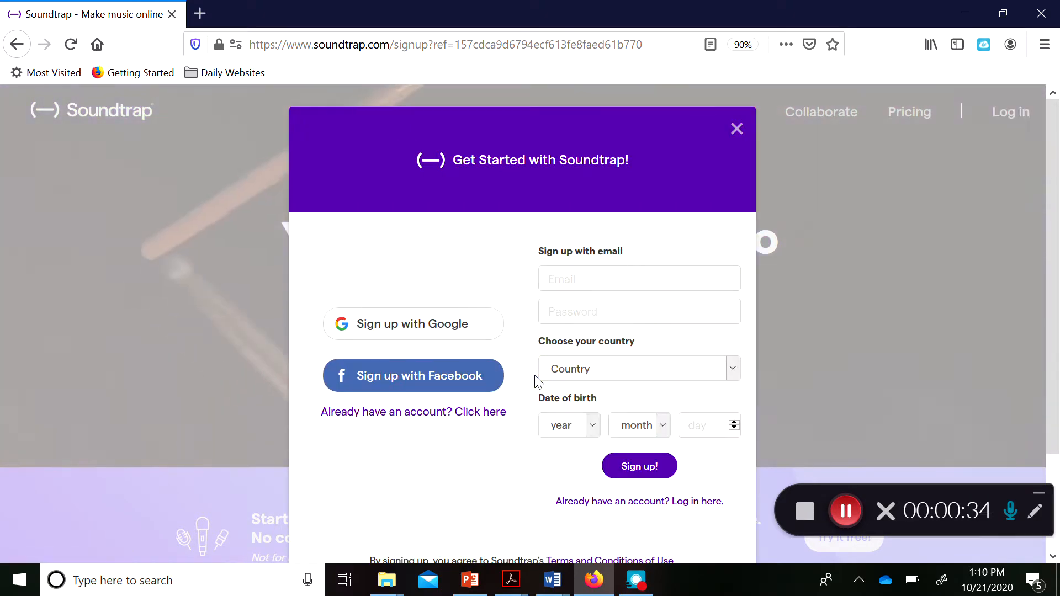
{"action": "scroll", "coordinate": [586, 381], "scroll_direction": "down", "scroll_amount": 2}
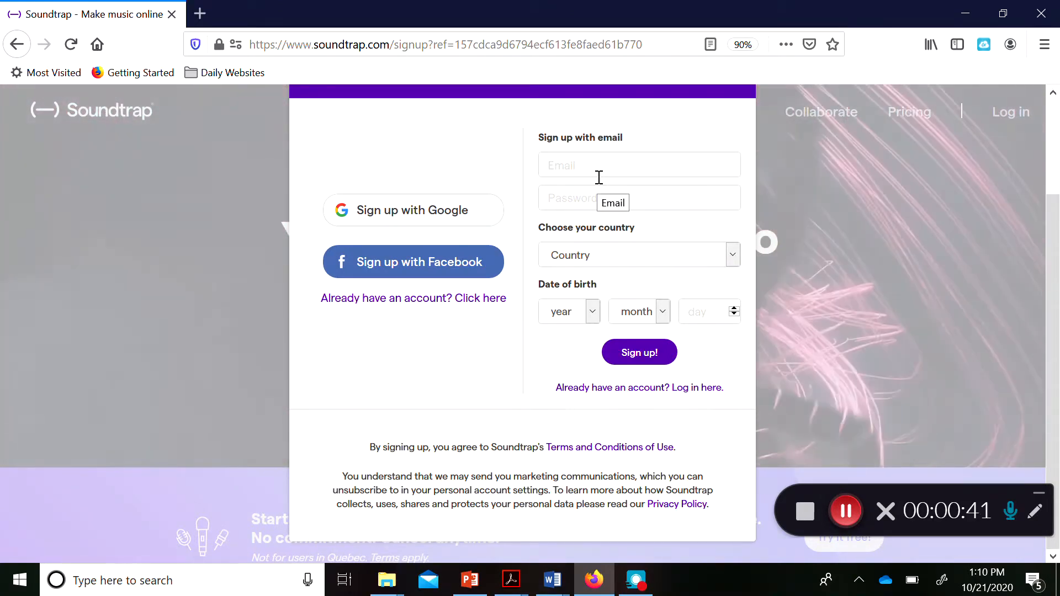
{"action": "left_click", "coordinate": [593, 169]}
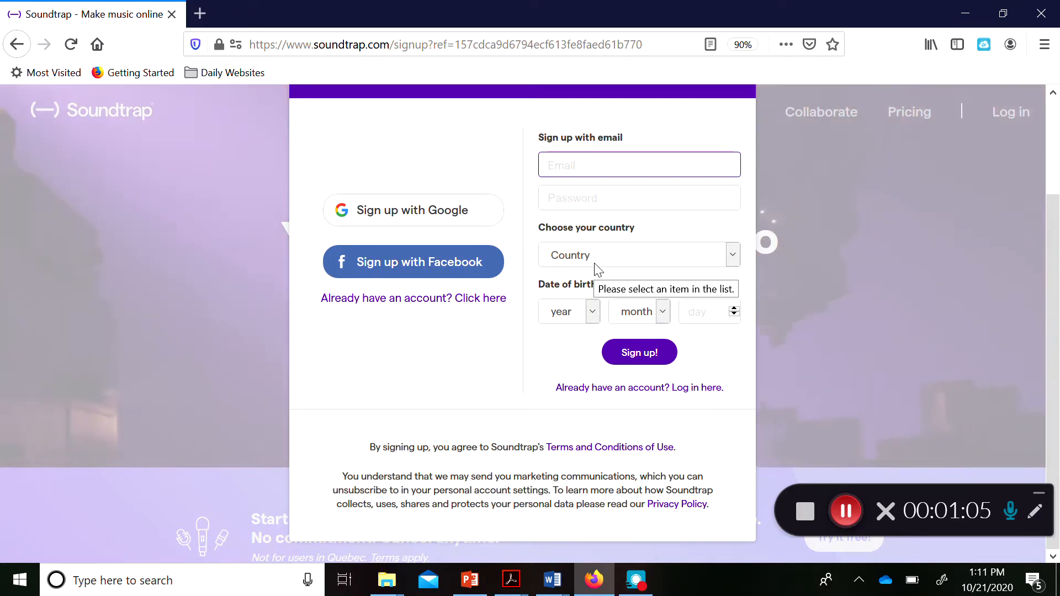
Choose US as the country, then close the birth year list without picking a year.
{"action": "left_click", "coordinate": [596, 269]}
{"action": "scroll", "coordinate": [687, 331], "scroll_direction": "down", "scroll_amount": 20}
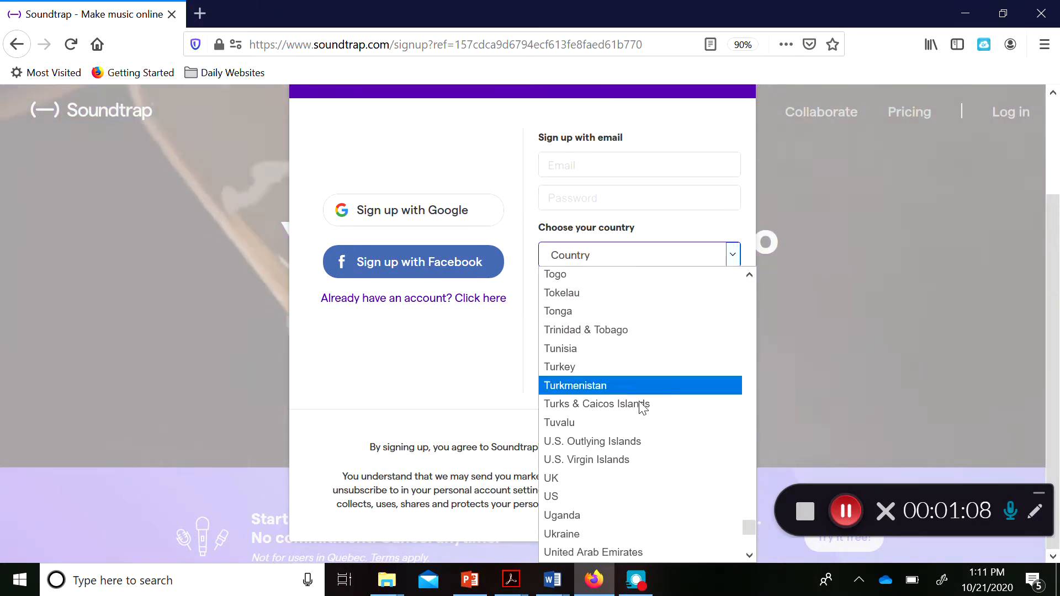
{"action": "left_click", "coordinate": [565, 498]}
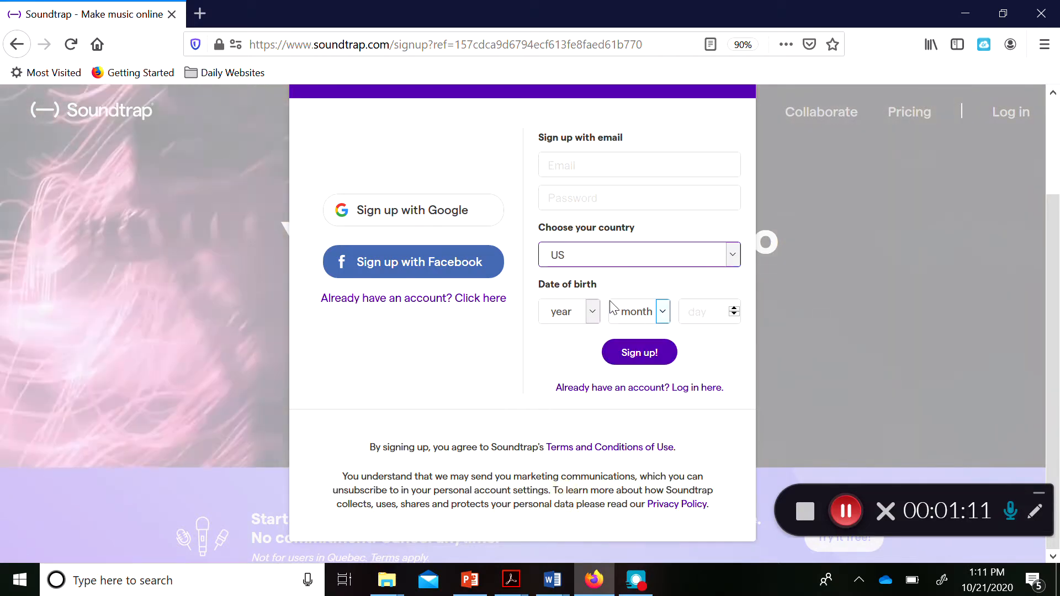
{"action": "left_click", "coordinate": [592, 311]}
{"action": "scroll", "coordinate": [568, 415], "scroll_direction": "down", "scroll_amount": 10}
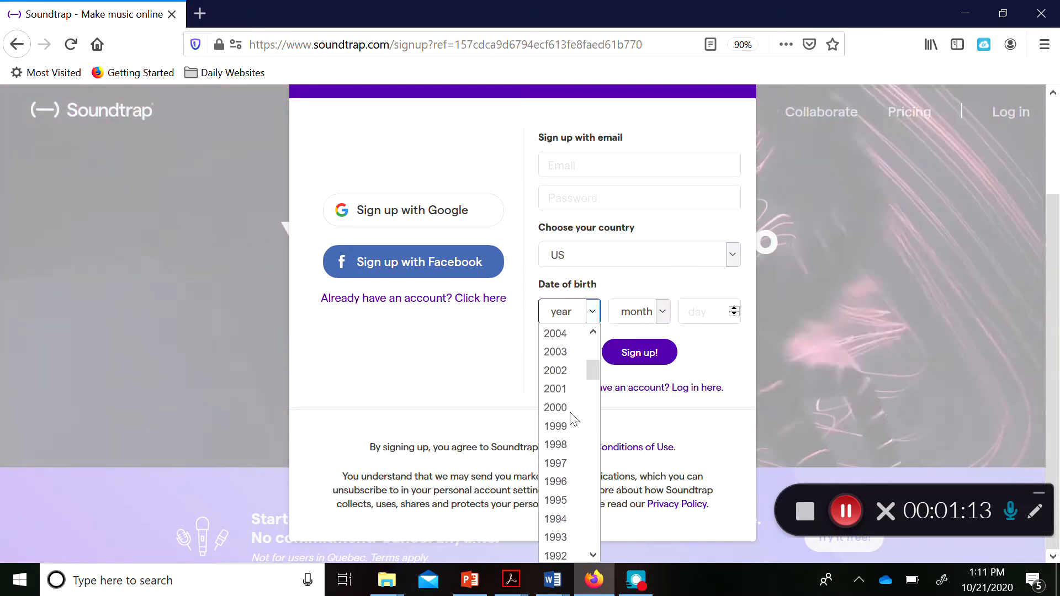
{"action": "scroll", "coordinate": [580, 353], "scroll_direction": "up", "scroll_amount": 10}
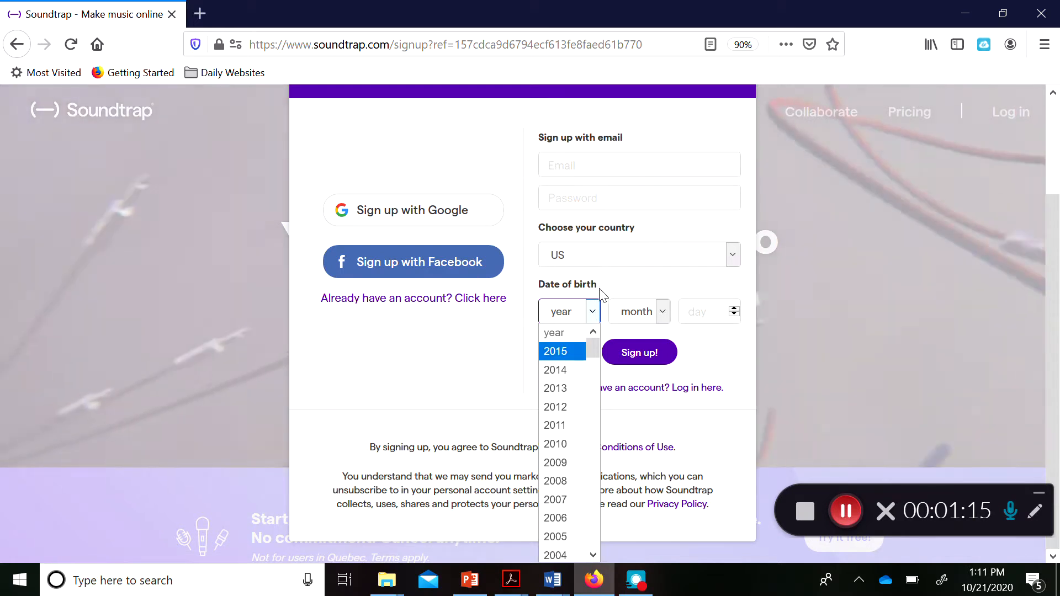
{"action": "left_click", "coordinate": [593, 312]}
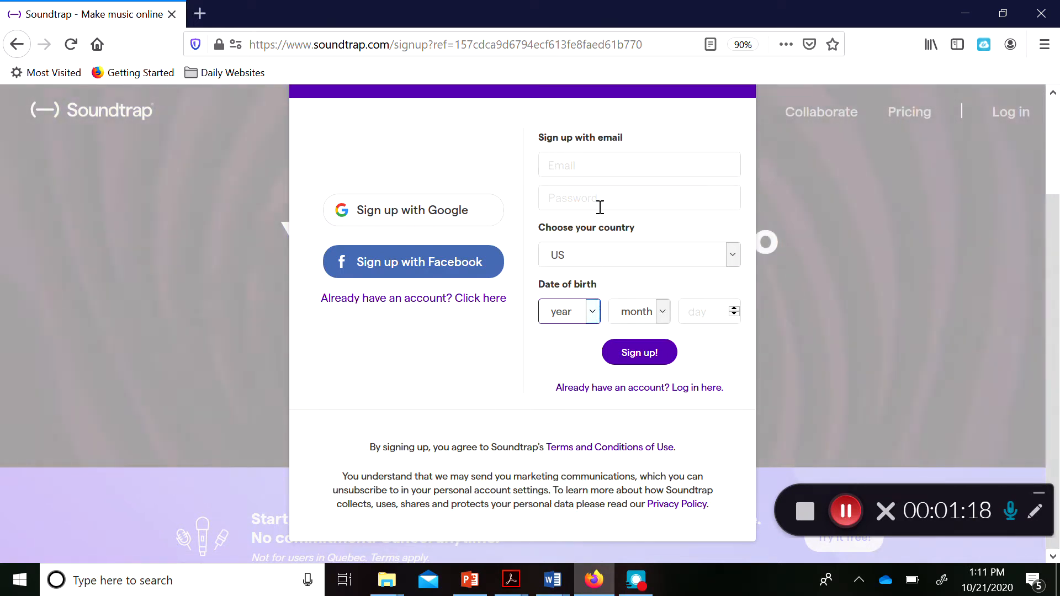
Enter the account email address and the account password.
{"action": "left_click", "coordinate": [591, 156]}
{"action": "type", "text": "bsw"}
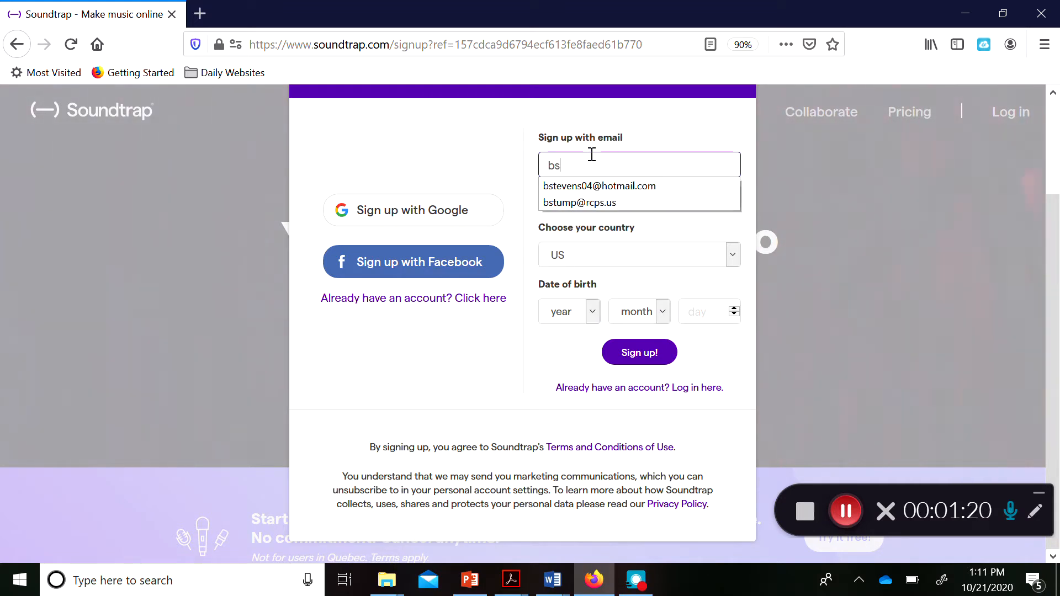
{"action": "key", "text": "BackSpace"}
{"action": "key", "text": "BackSpace"}
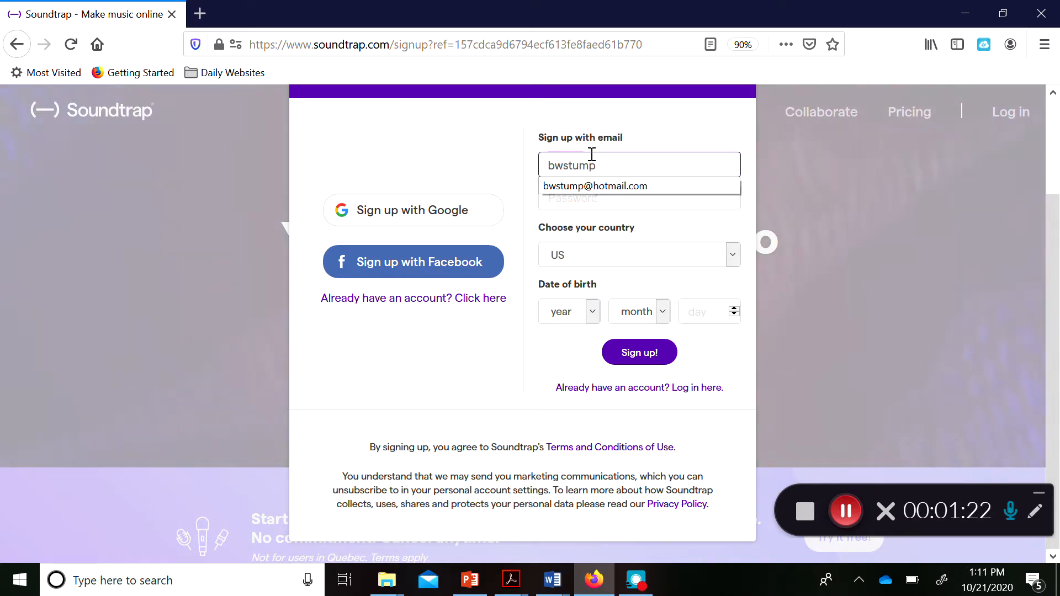
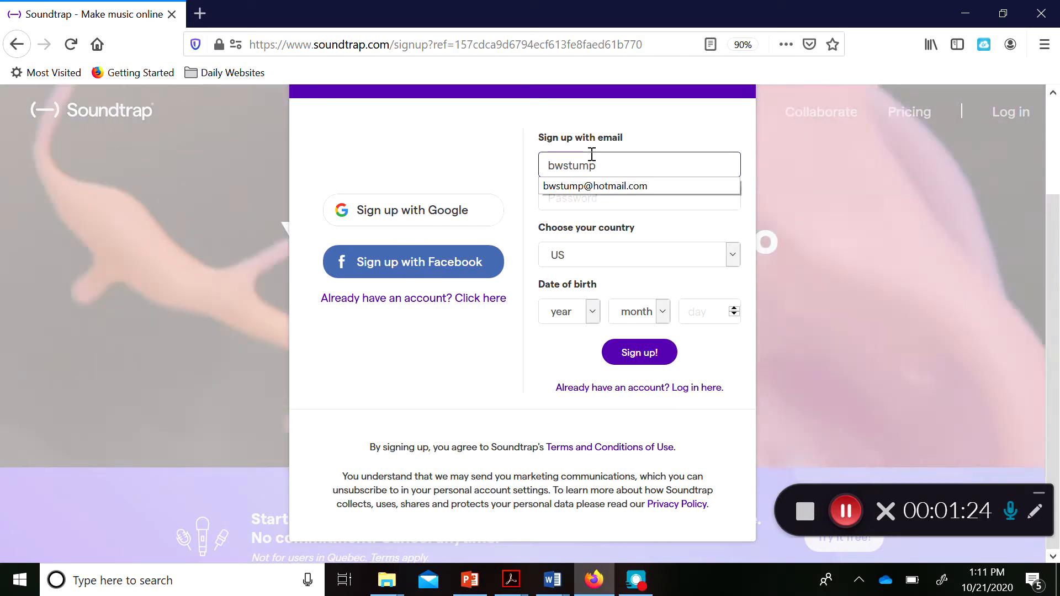
{"action": "key", "text": "Tab"}
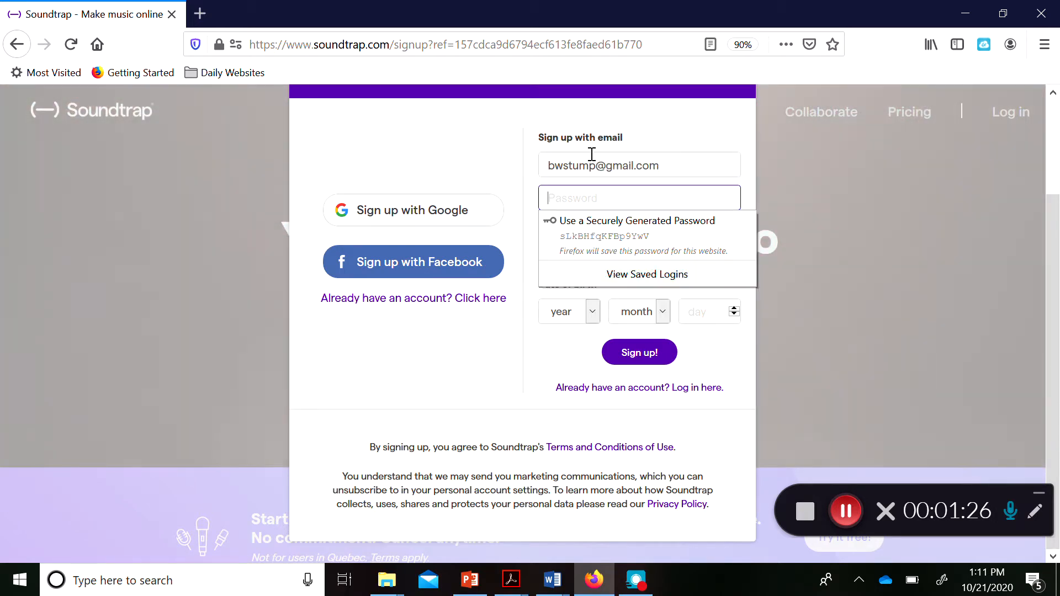
{"action": "type", "text": "•••••••••••"}
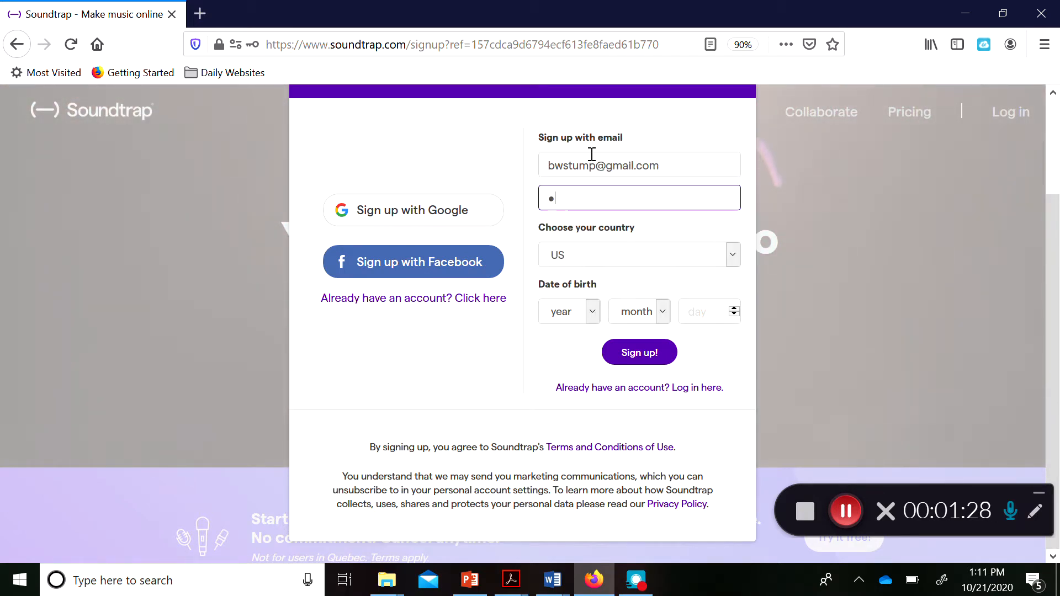
Set the birth date to 8 May 2000 and submit the sign-up form.
{"action": "left_click", "coordinate": [574, 312]}
{"action": "scroll", "coordinate": [574, 457], "scroll_direction": "down", "scroll_amount": 3}
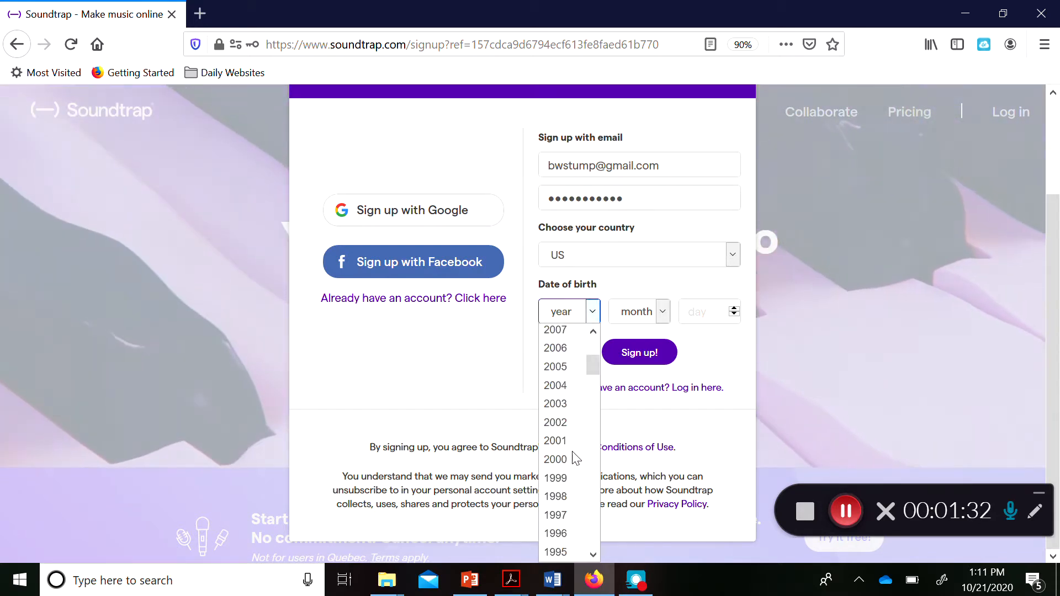
{"action": "left_click", "coordinate": [559, 452]}
{"action": "left_click", "coordinate": [655, 316]}
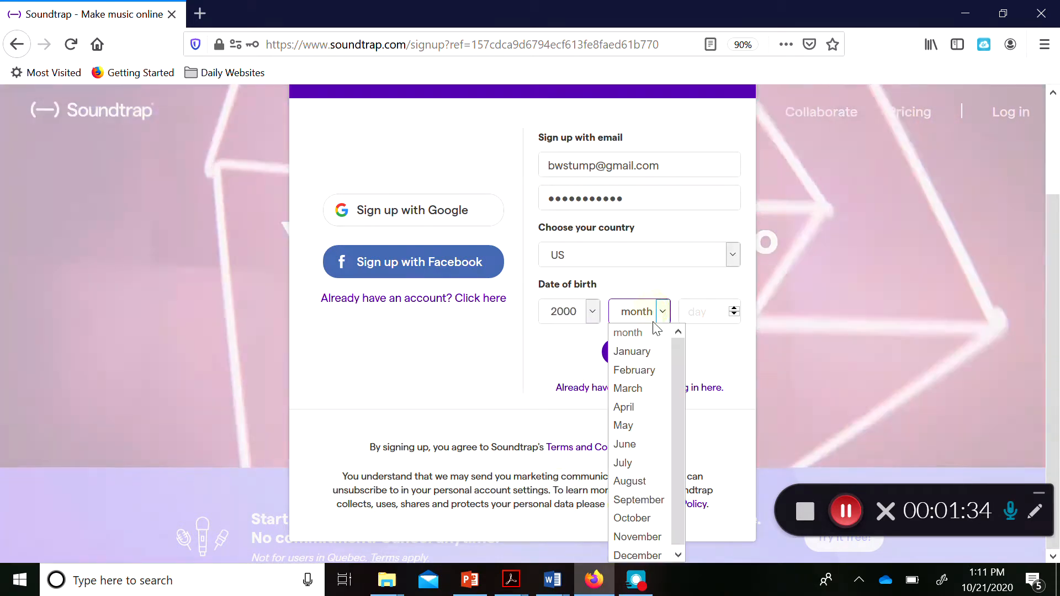
{"action": "left_click", "coordinate": [643, 425]}
{"action": "left_click", "coordinate": [722, 309]}
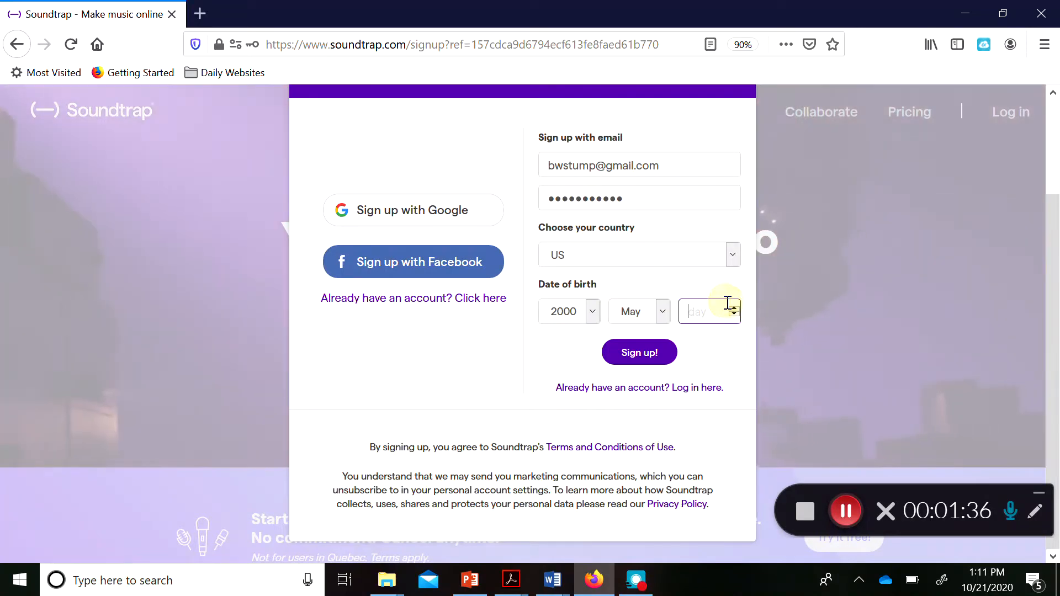
{"action": "type", "text": "8"}
{"action": "left_click", "coordinate": [645, 359]}
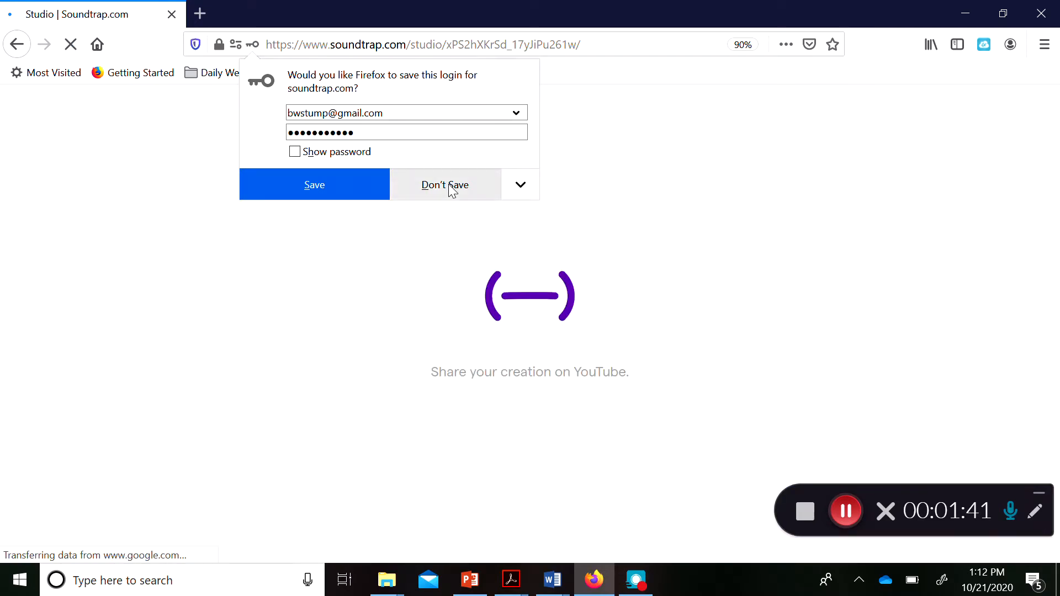
Decline saving the login, dismiss the mail notification, and close the invitation welcome.
{"action": "left_click", "coordinate": [450, 185]}
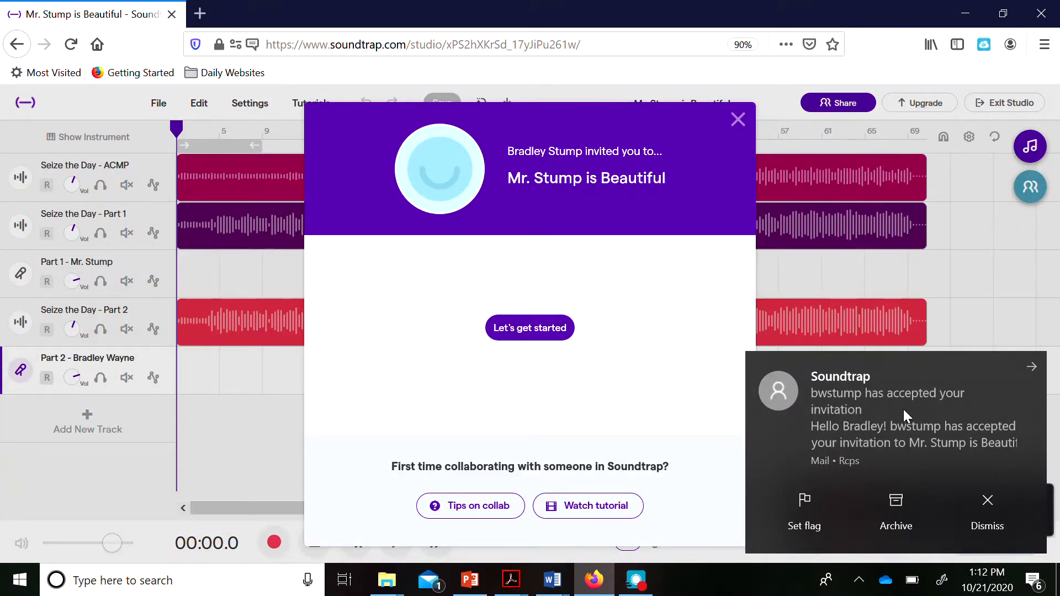
{"action": "left_click", "coordinate": [985, 508]}
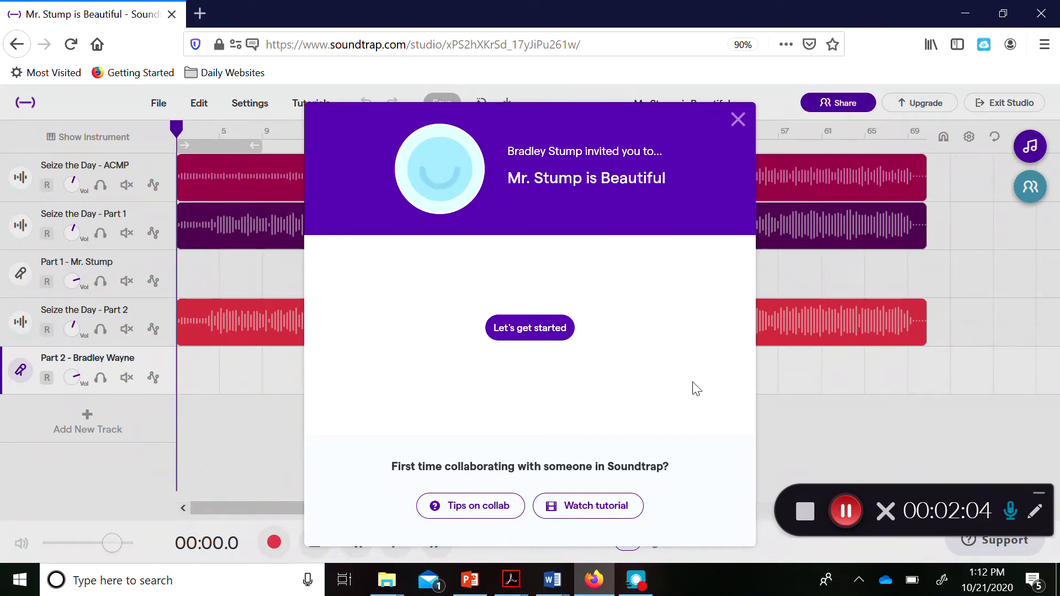
{"action": "left_click", "coordinate": [738, 119]}
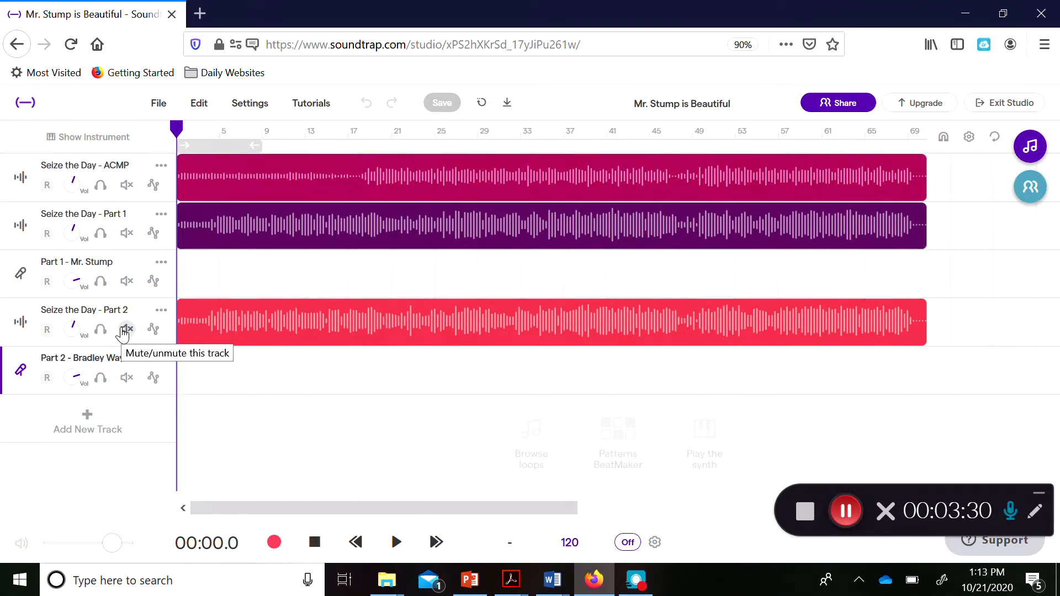
Mute both Seize the Day Part 2 tracks and record-arm Part 1 - Mr. Stump.
{"action": "left_click", "coordinate": [126, 330]}
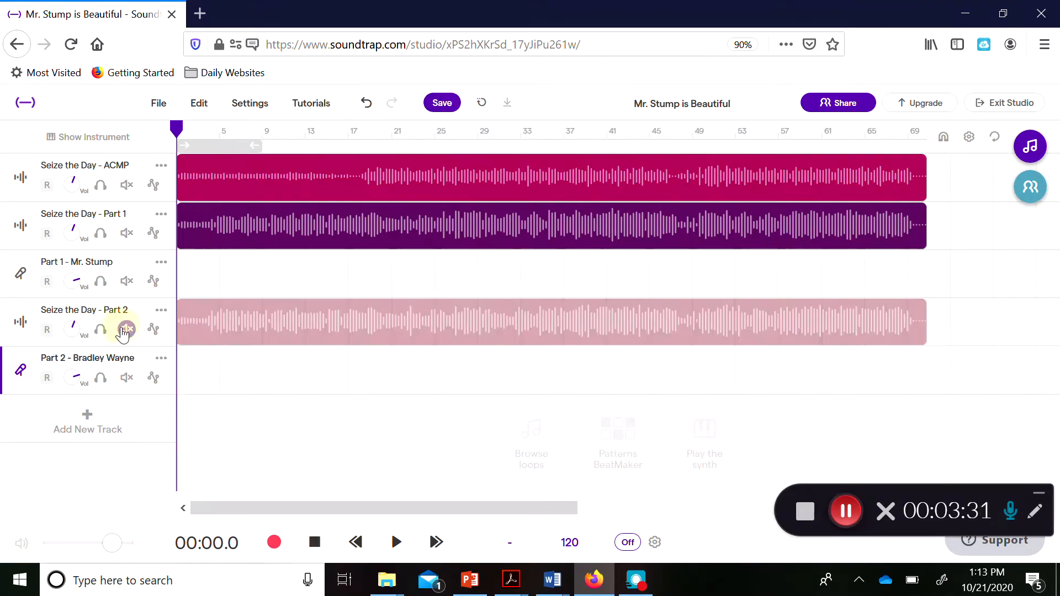
{"action": "left_click", "coordinate": [127, 379]}
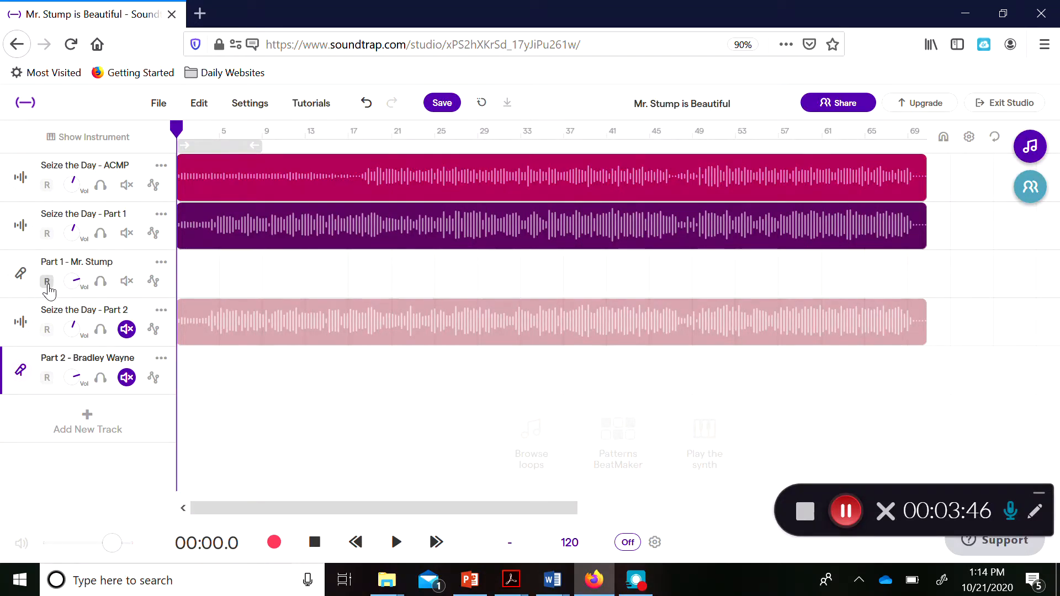
{"action": "left_click", "coordinate": [46, 282]}
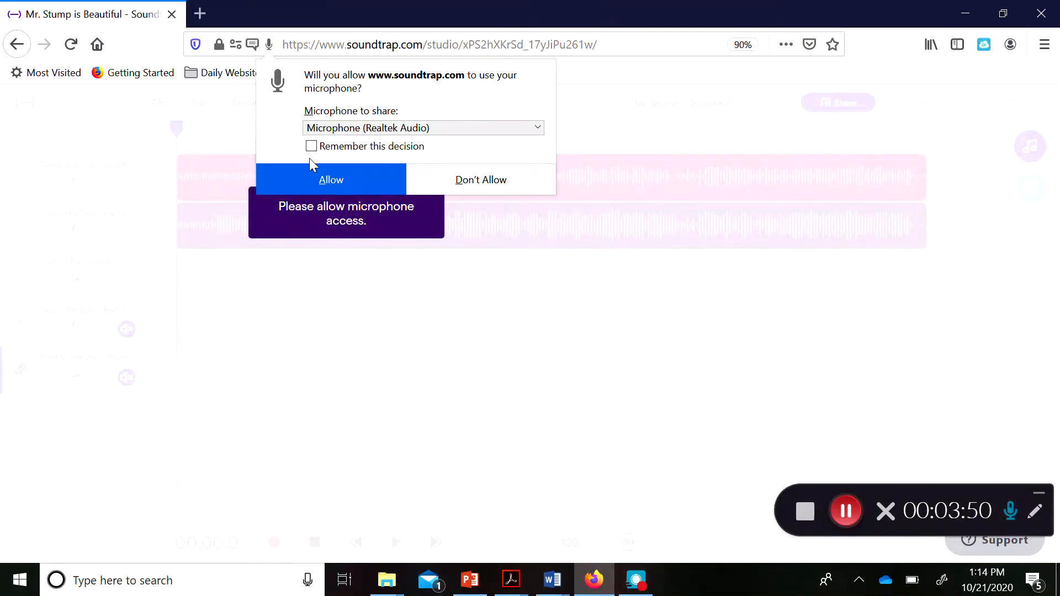
Allow Soundtrap microphone access and confirm headphones are in use.
{"action": "left_click", "coordinate": [328, 171]}
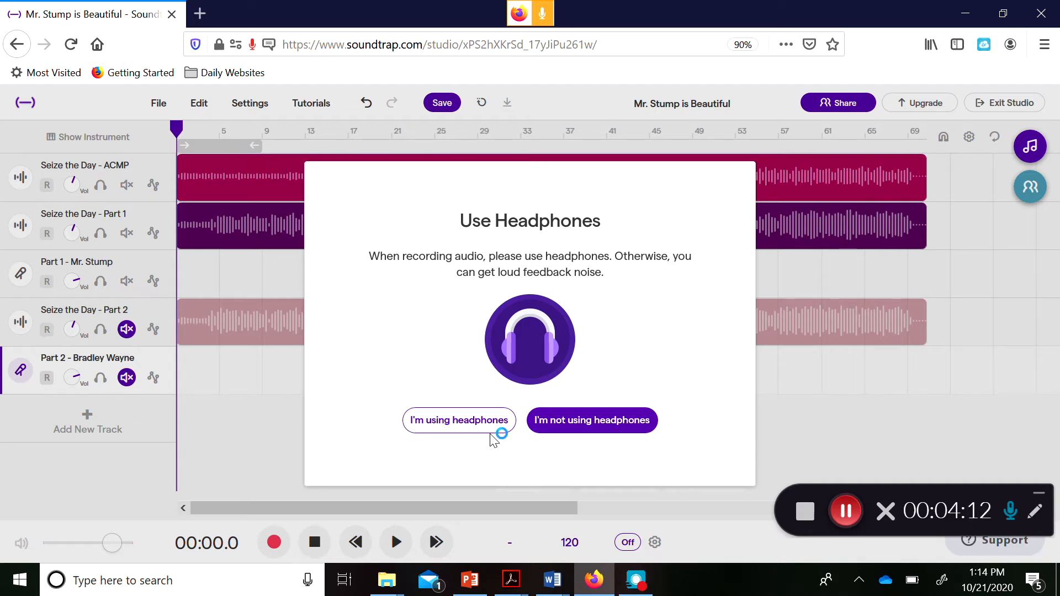
{"action": "left_click", "coordinate": [477, 424]}
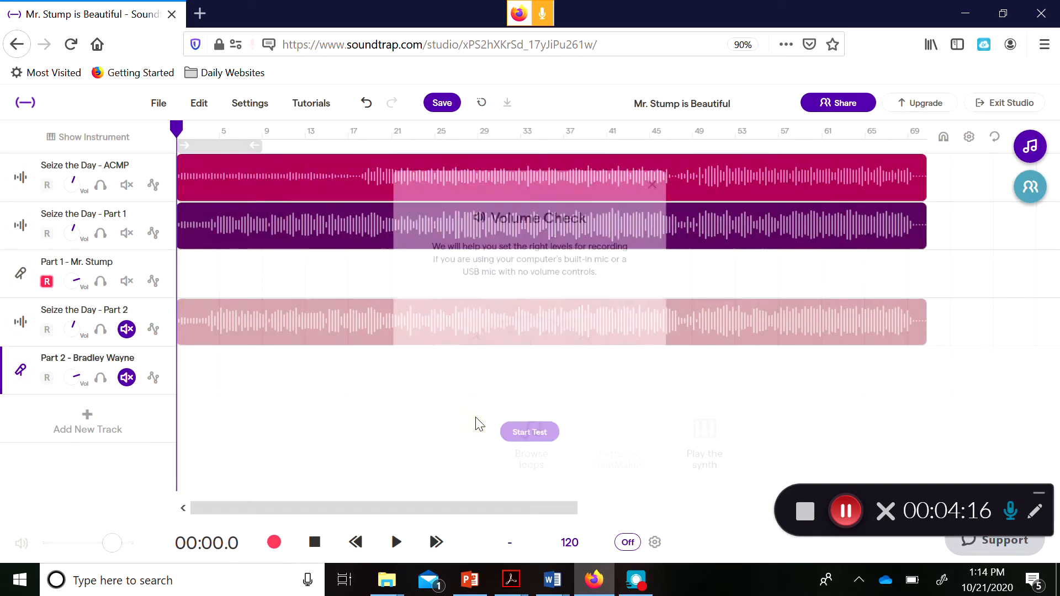
Run the volume test, confirm the plugged-in audio device, and close Volume Check.
{"action": "left_click", "coordinate": [540, 461]}
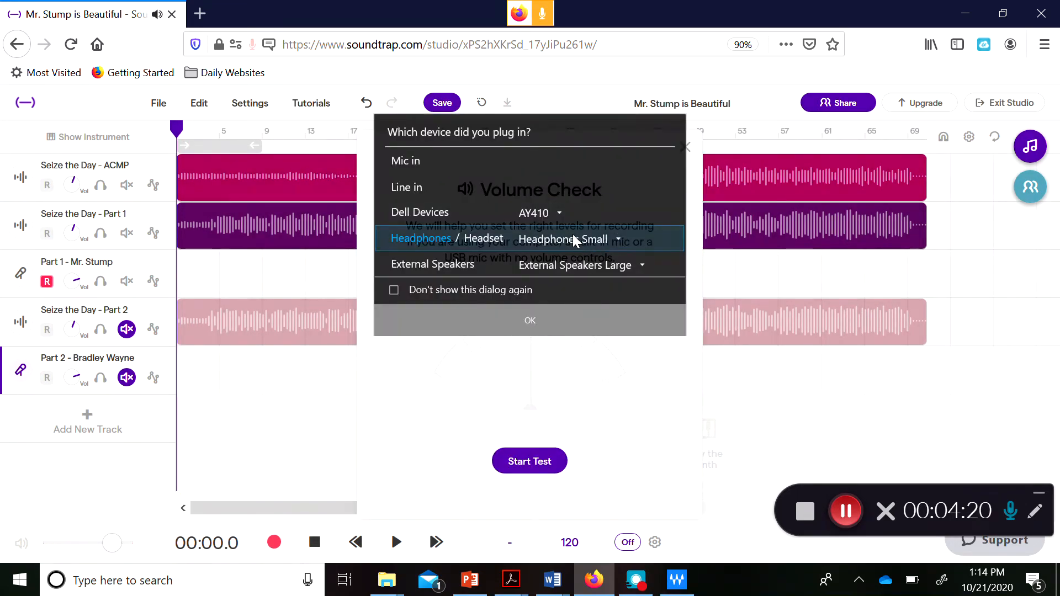
{"action": "left_click", "coordinate": [535, 323]}
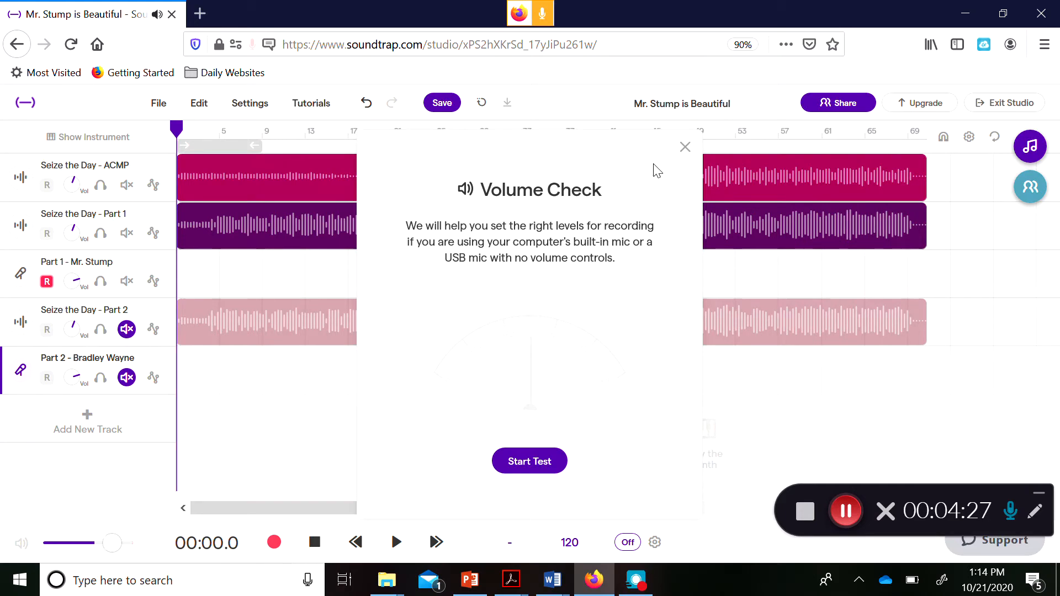
{"action": "left_click", "coordinate": [684, 148]}
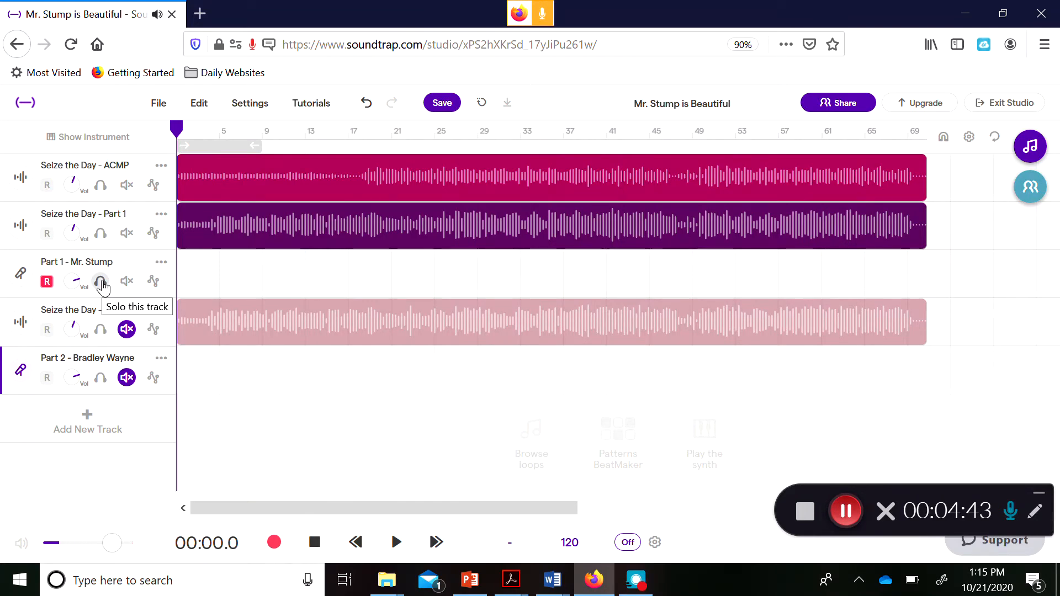
Toggle solo on and off for Part 1 - Mr. Stump, then mute it.
{"action": "left_click", "coordinate": [101, 282]}
{"action": "left_click", "coordinate": [102, 283]}
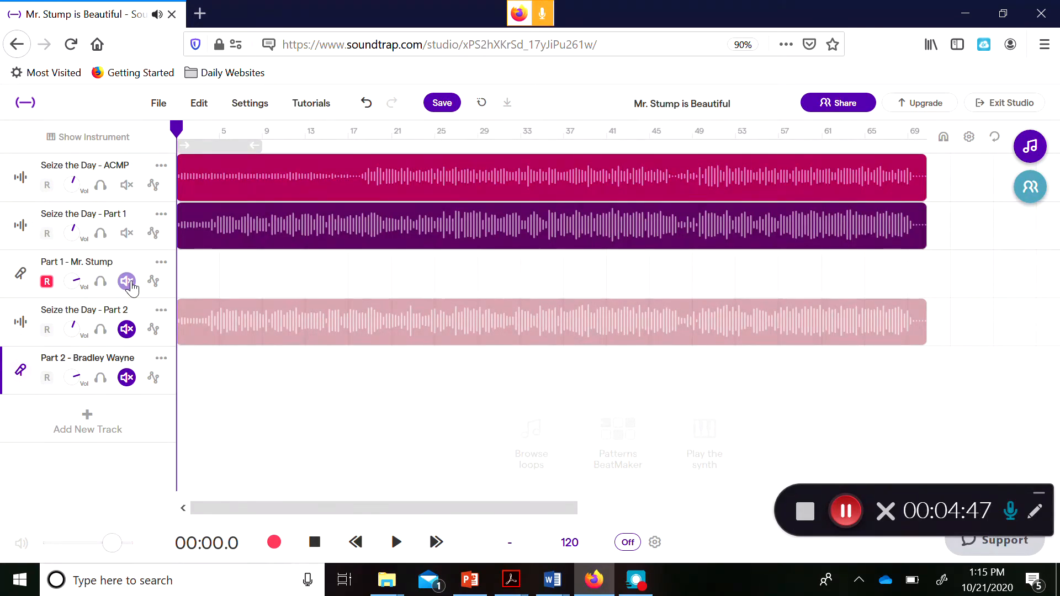
{"action": "left_click", "coordinate": [127, 283]}
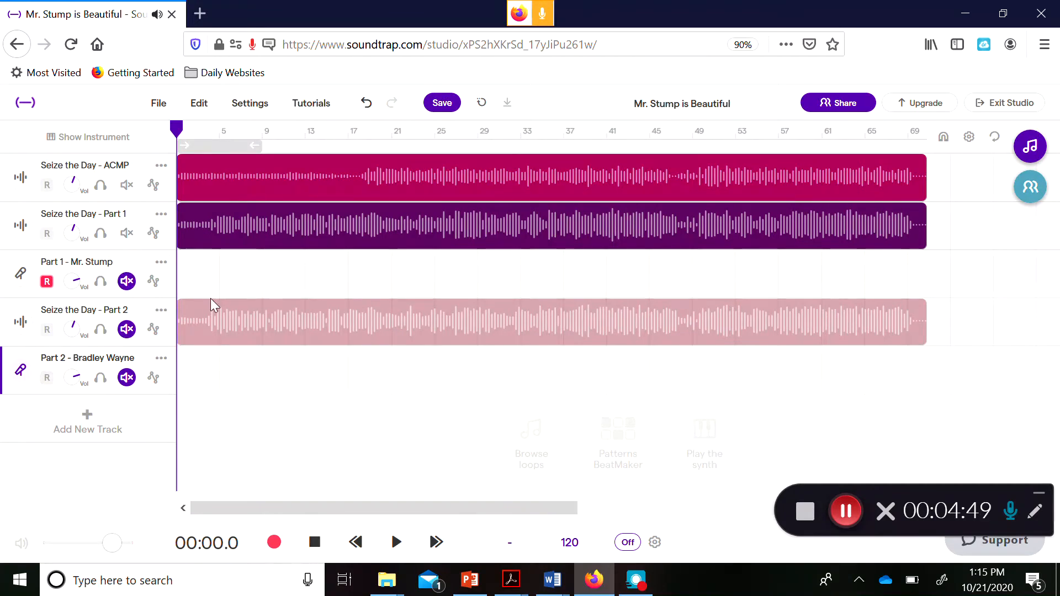
Preview the song's opening, return the playhead to 00:00.0, and confirm the audio device.
{"action": "left_click", "coordinate": [390, 542]}
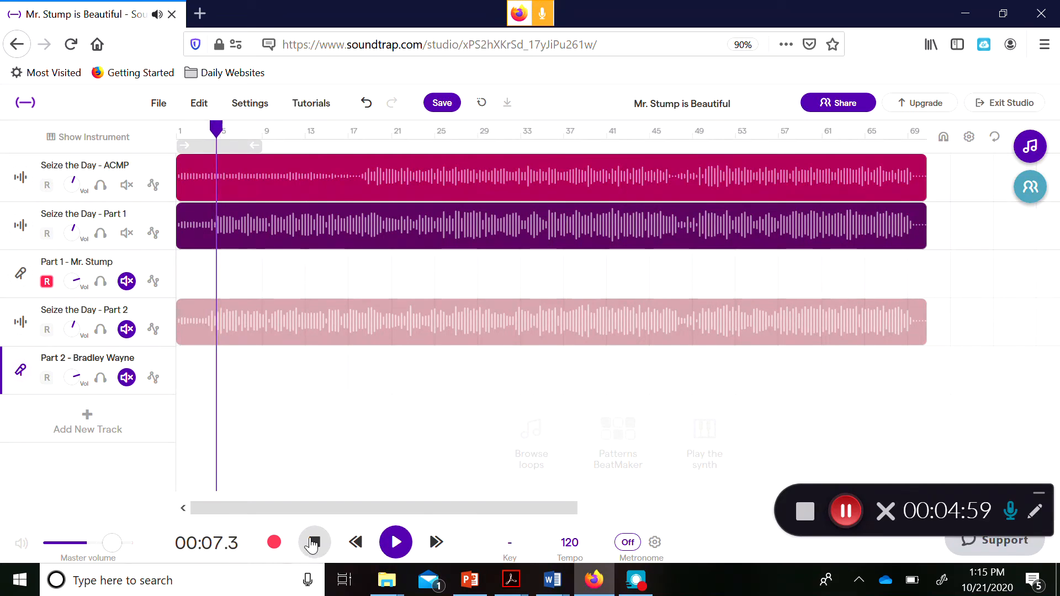
{"action": "left_click", "coordinate": [312, 544]}
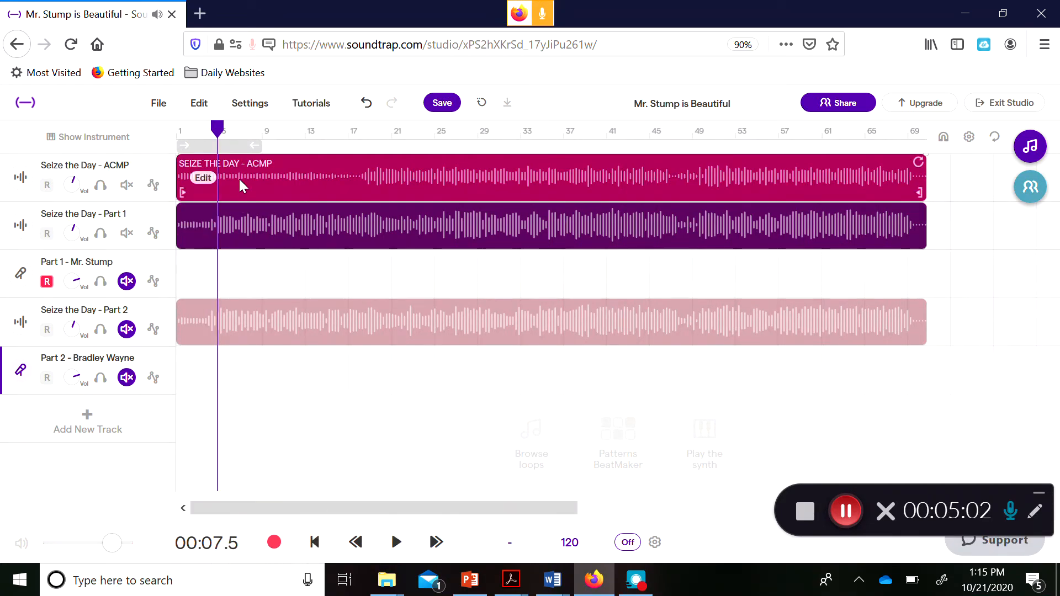
{"action": "left_click_drag", "start_coordinate": [218, 129], "coordinate": [146, 135]}
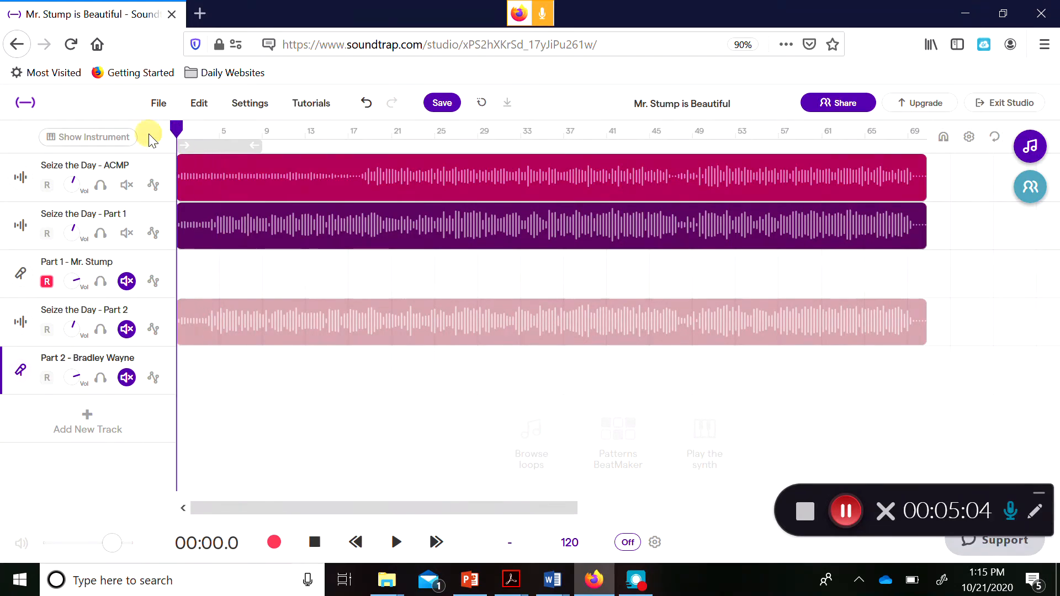
{"action": "left_click", "coordinate": [529, 313]}
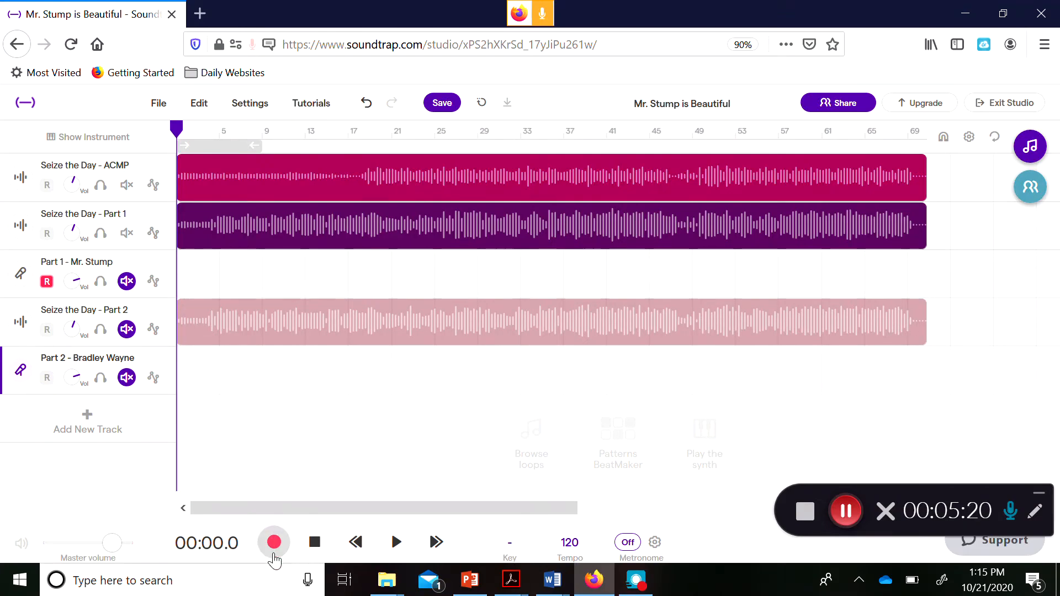
Record a roughly 17-second vocal take on Part 1 - Mr. Stump and rewind to the start.
{"action": "left_click", "coordinate": [274, 543]}
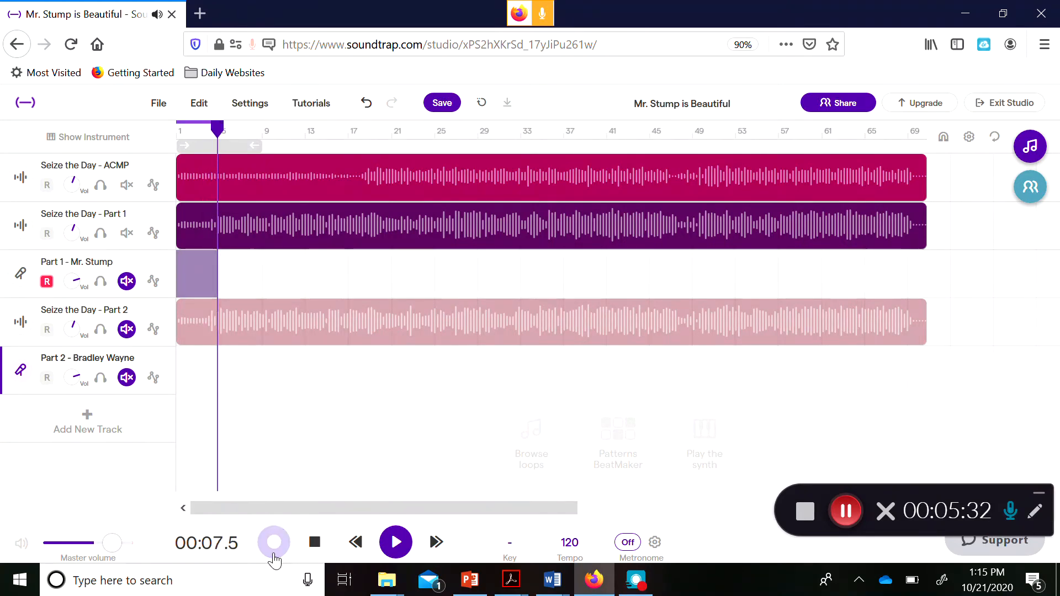
{"action": "left_click", "coordinate": [312, 549]}
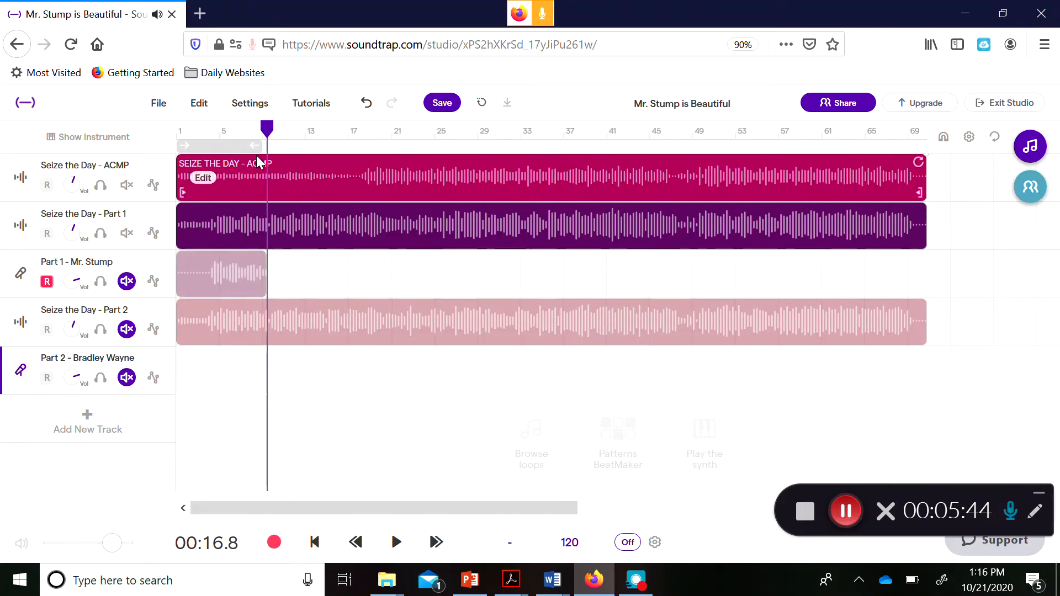
{"action": "left_click_drag", "start_coordinate": [269, 129], "coordinate": [149, 113]}
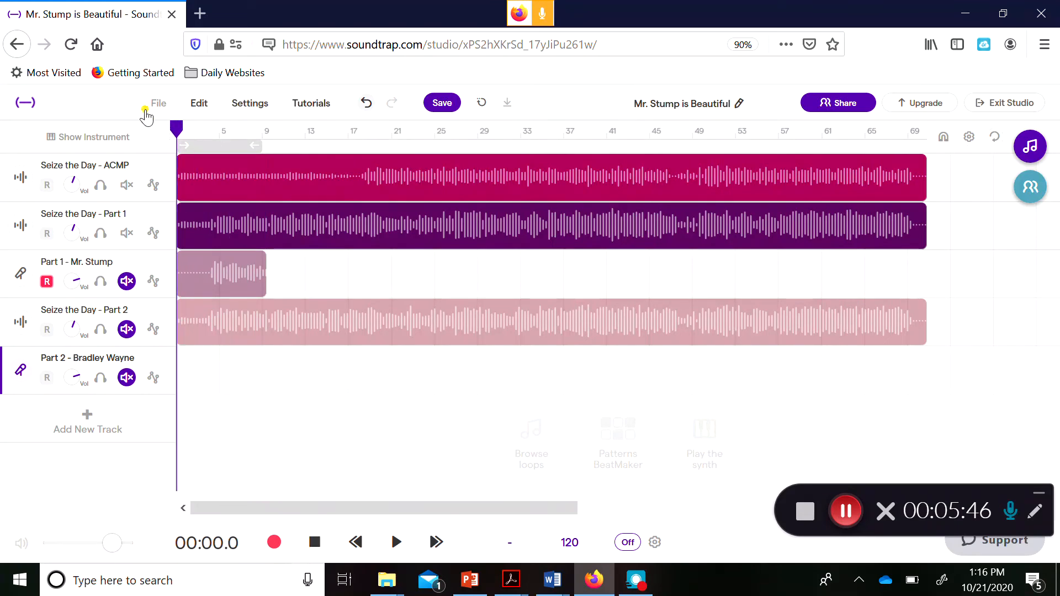
Play the project without headphones, dismiss the monitoring notice, and toggle Part 1 track mutes while listening.
{"action": "left_click", "coordinate": [390, 541]}
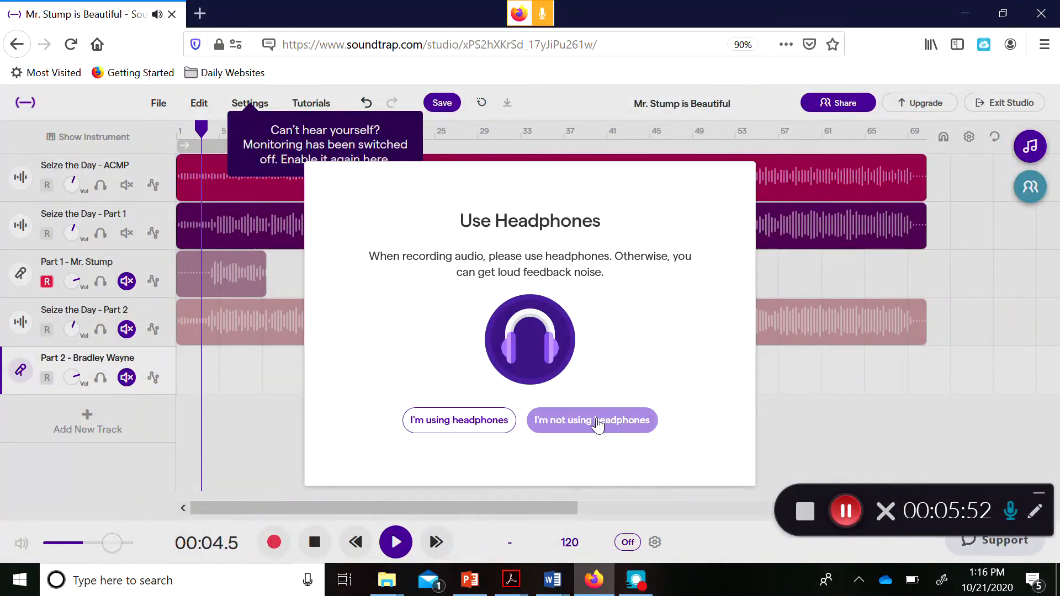
{"action": "left_click", "coordinate": [595, 420]}
{"action": "left_click", "coordinate": [569, 346]}
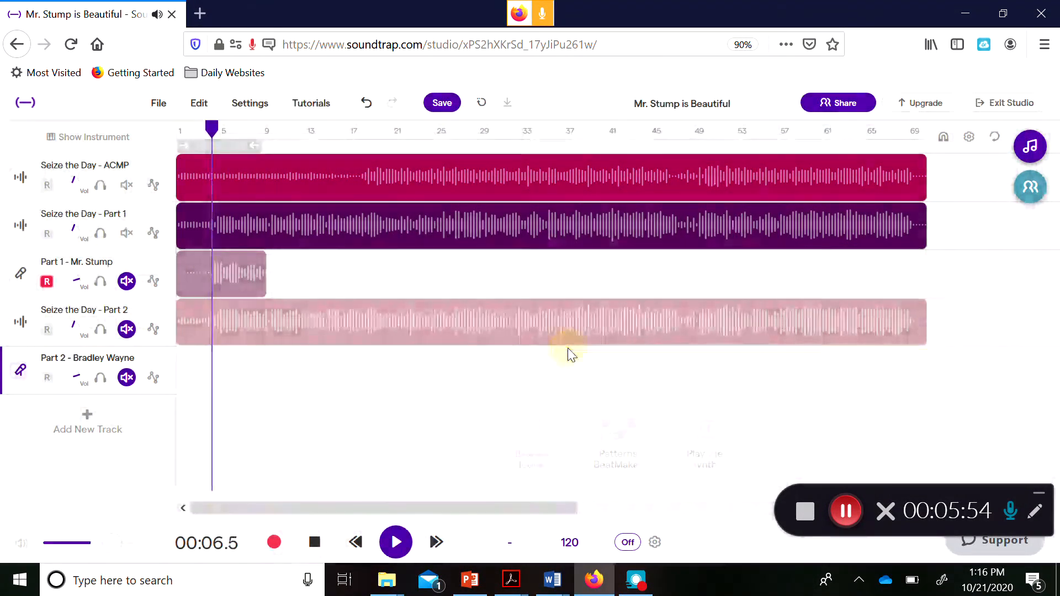
{"action": "left_click", "coordinate": [126, 232]}
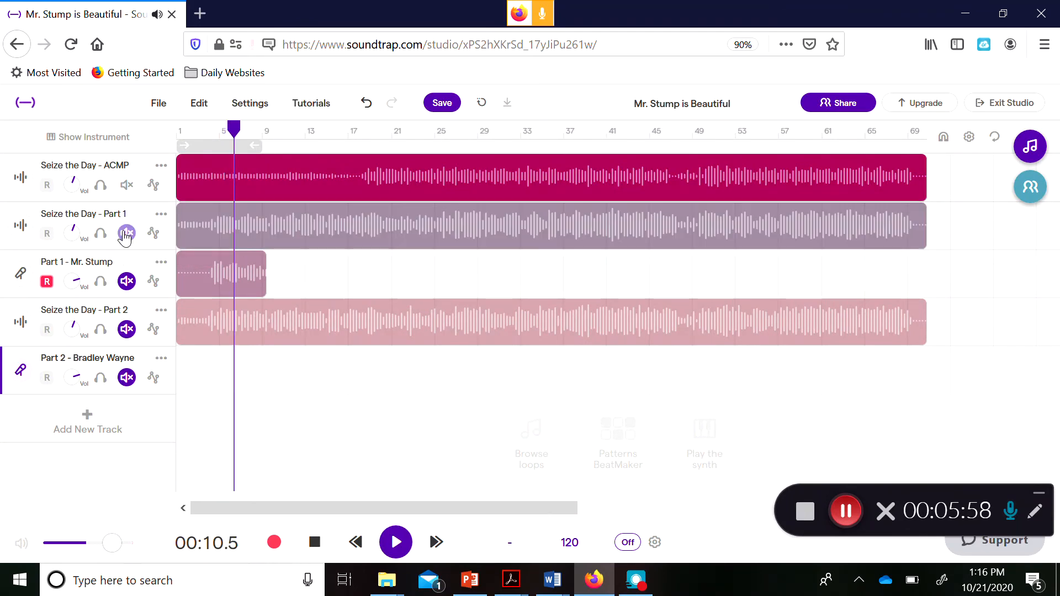
{"action": "left_click", "coordinate": [126, 283]}
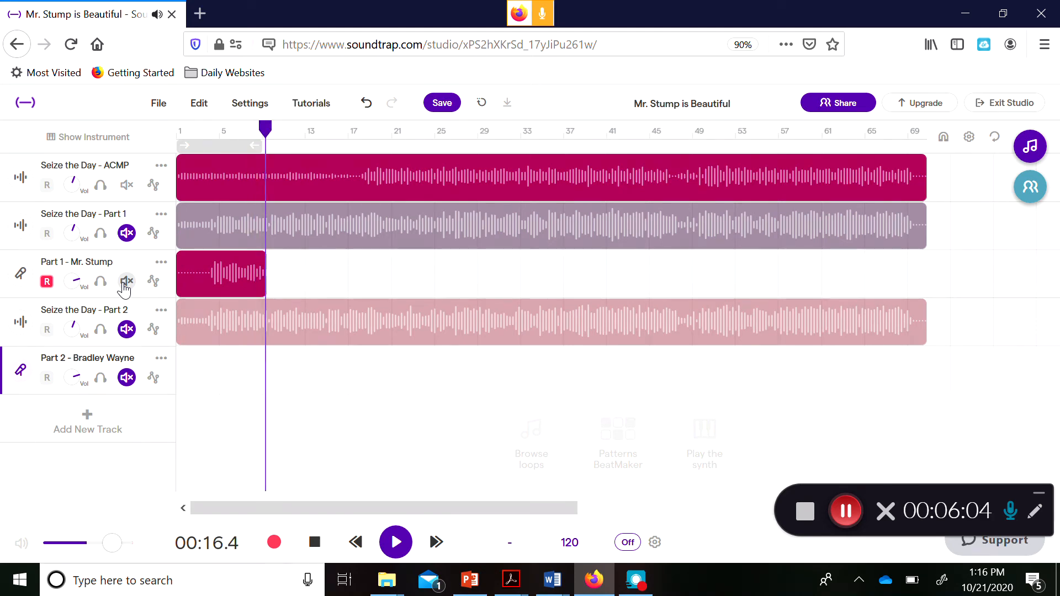
{"action": "left_click", "coordinate": [126, 281]}
{"action": "left_click", "coordinate": [314, 543]}
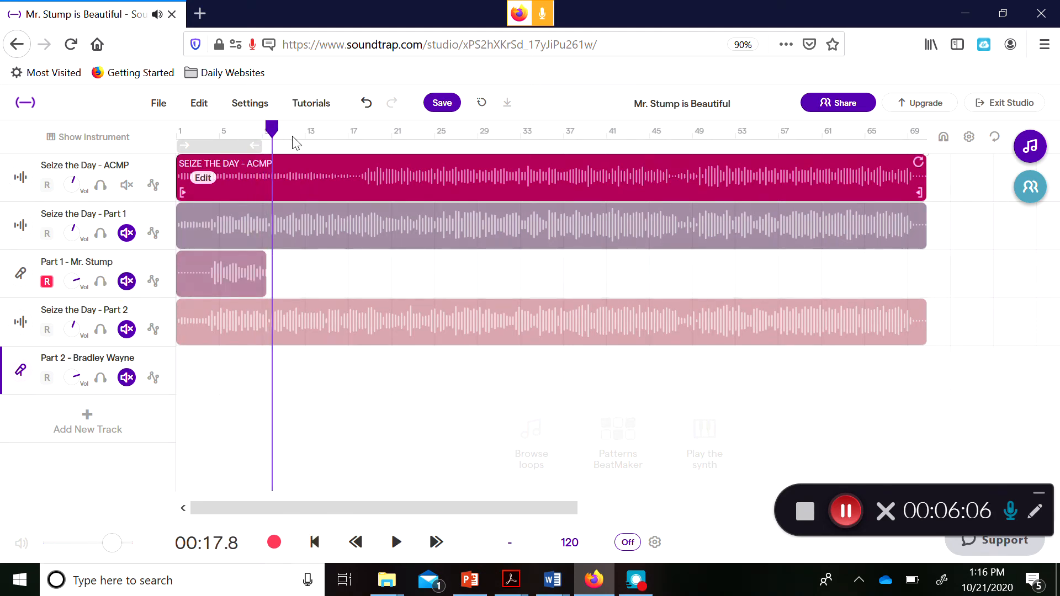
Rewind to about 4 seconds, unmute Seize the Day - Part 1 and Part 1 - Mr. Stump, and play back.
{"action": "left_click_drag", "start_coordinate": [271, 134], "coordinate": [200, 134]}
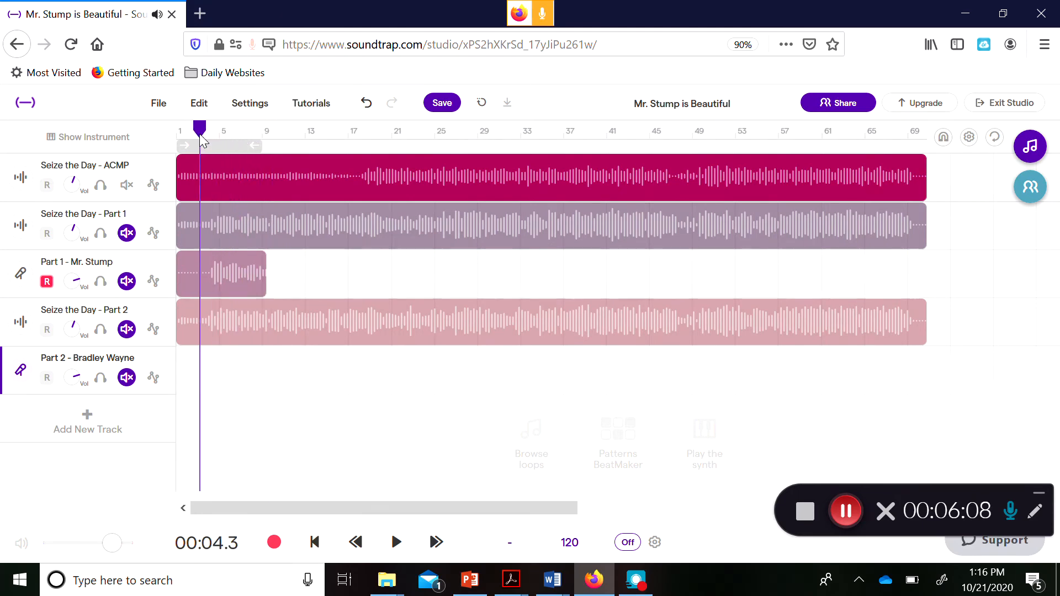
{"action": "left_click", "coordinate": [127, 233]}
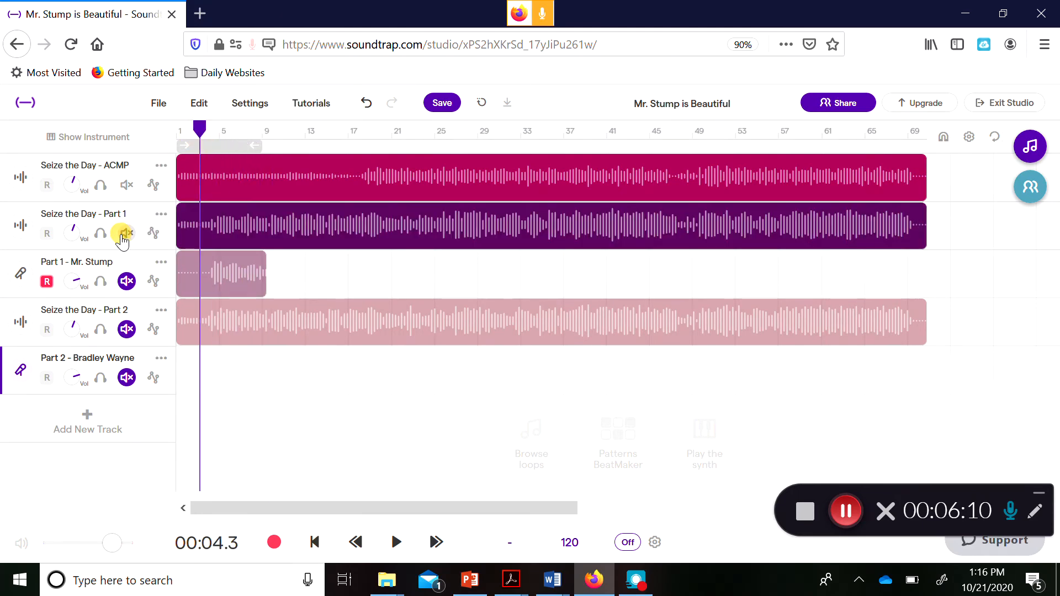
{"action": "left_click", "coordinate": [126, 281]}
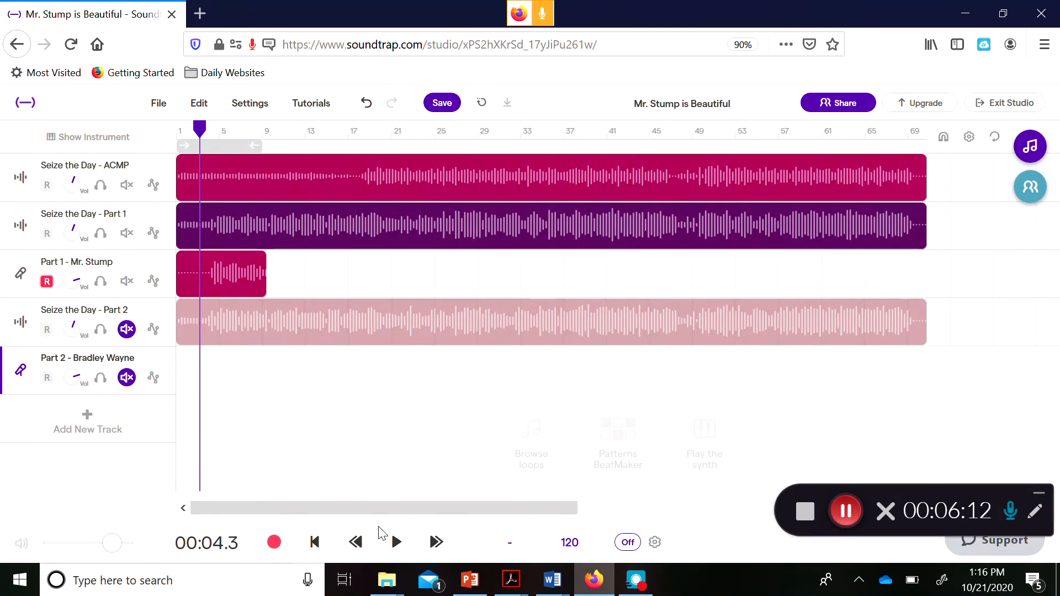
{"action": "left_click", "coordinate": [396, 542]}
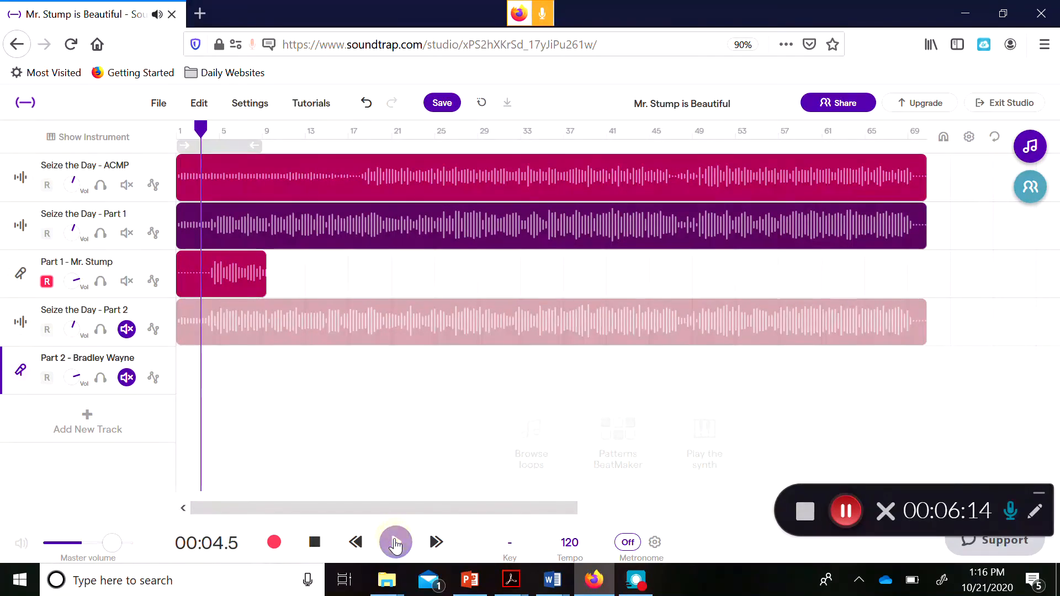
{"action": "left_click", "coordinate": [313, 542]}
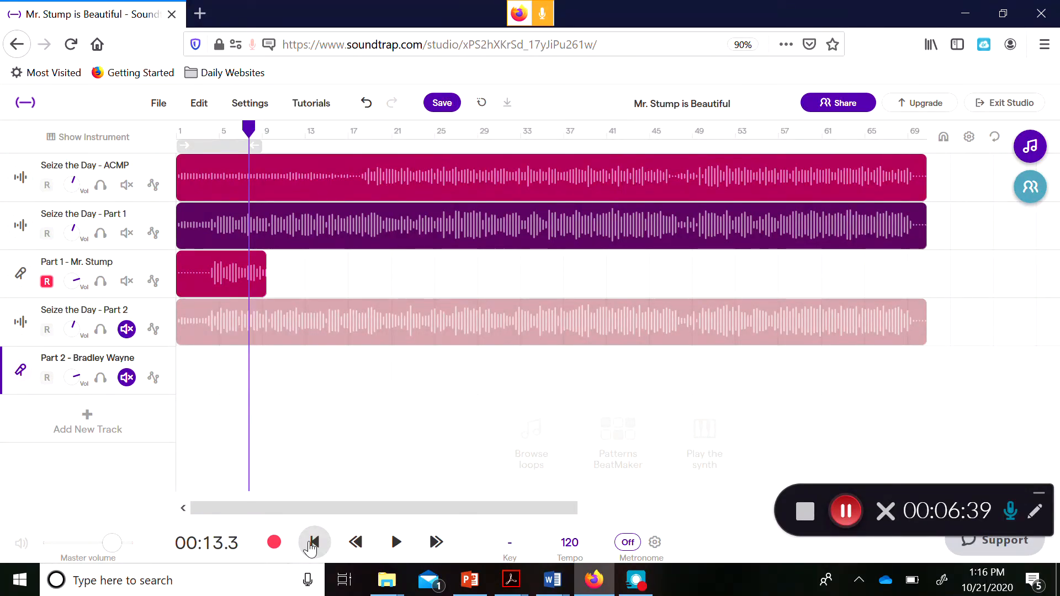
Turn off the red R on Part 1 - Mr. Stump, mute that track, and save 'Mr. Stump is Beautiful'.
{"action": "left_click", "coordinate": [47, 282]}
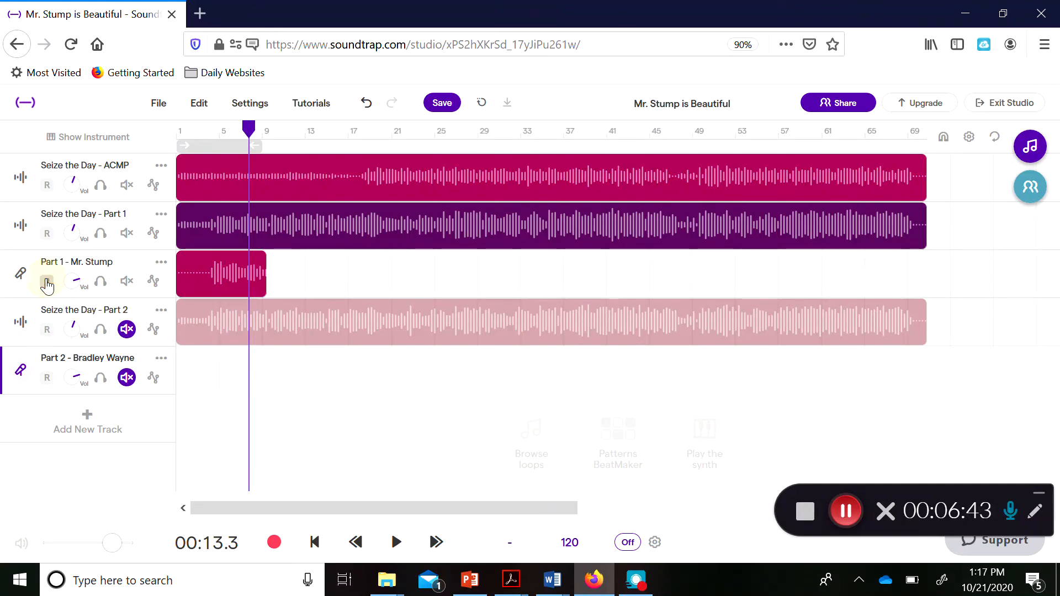
{"action": "left_click", "coordinate": [127, 282]}
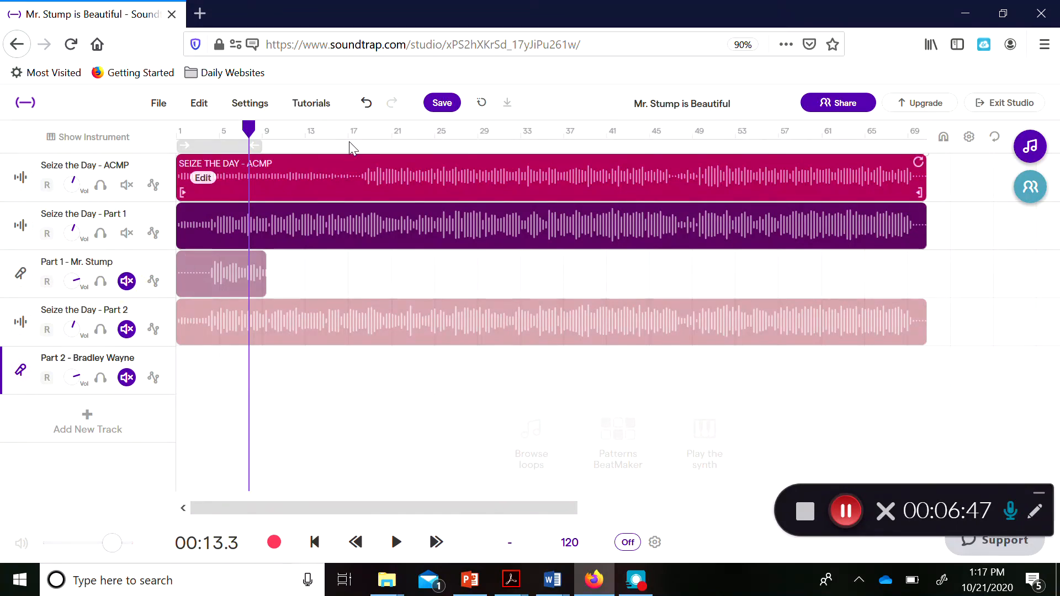
{"action": "left_click", "coordinate": [446, 103]}
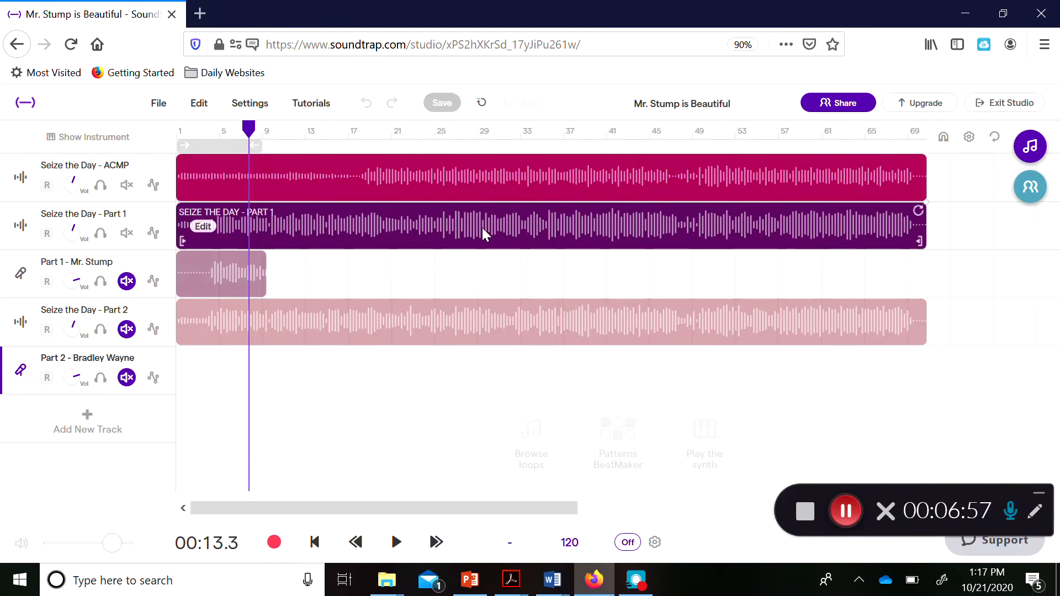
{"action": "mouse_move", "coordinate": [505, 320]}
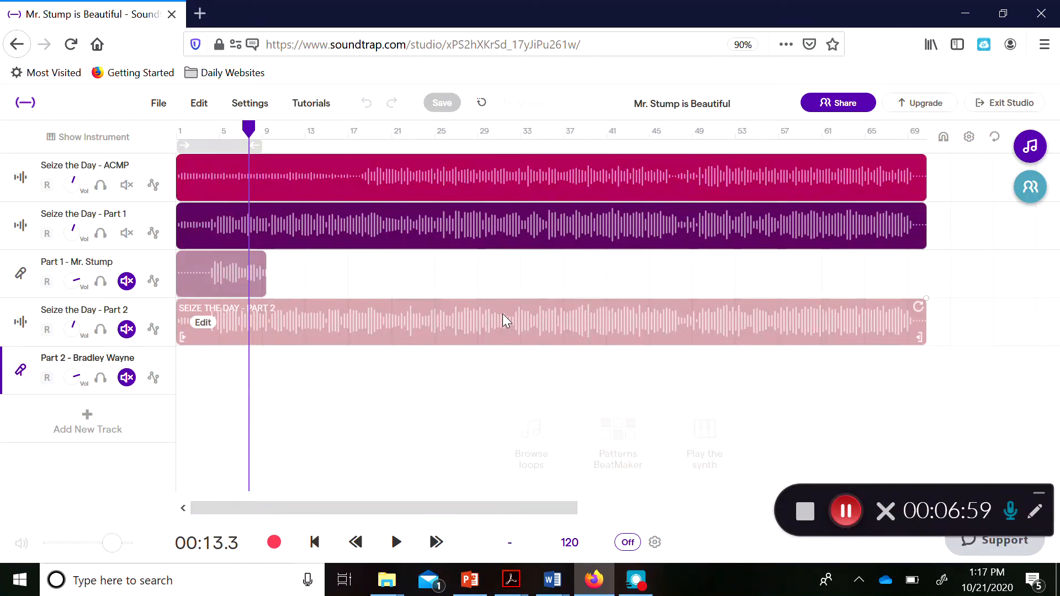